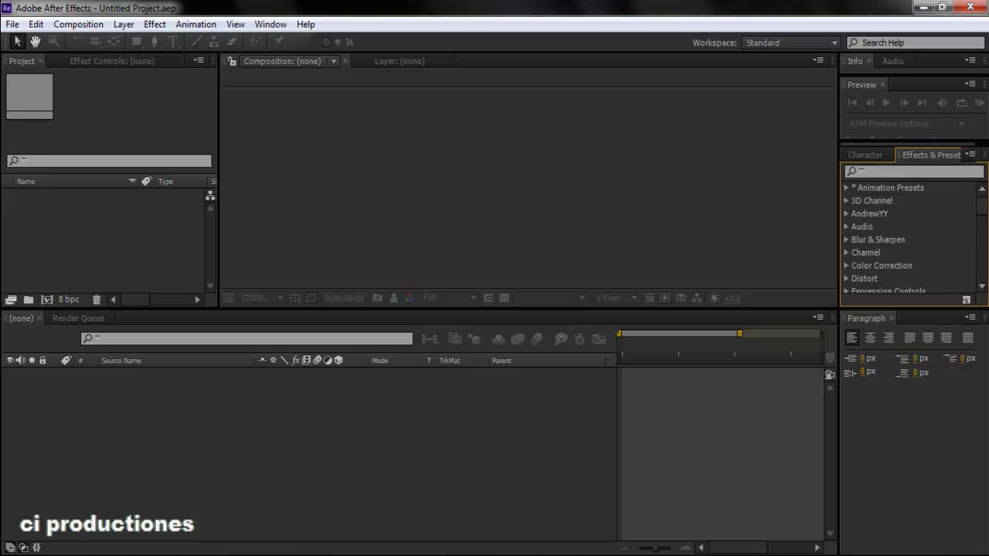
pyautogui.click(121, 268)
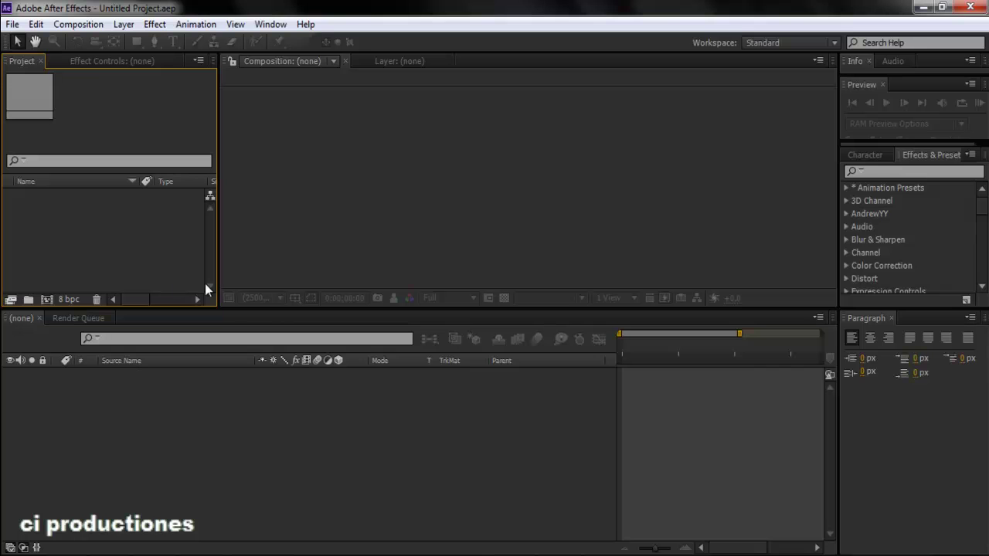
pyautogui.moveTo(268, 309); pyautogui.dragTo(268, 317)
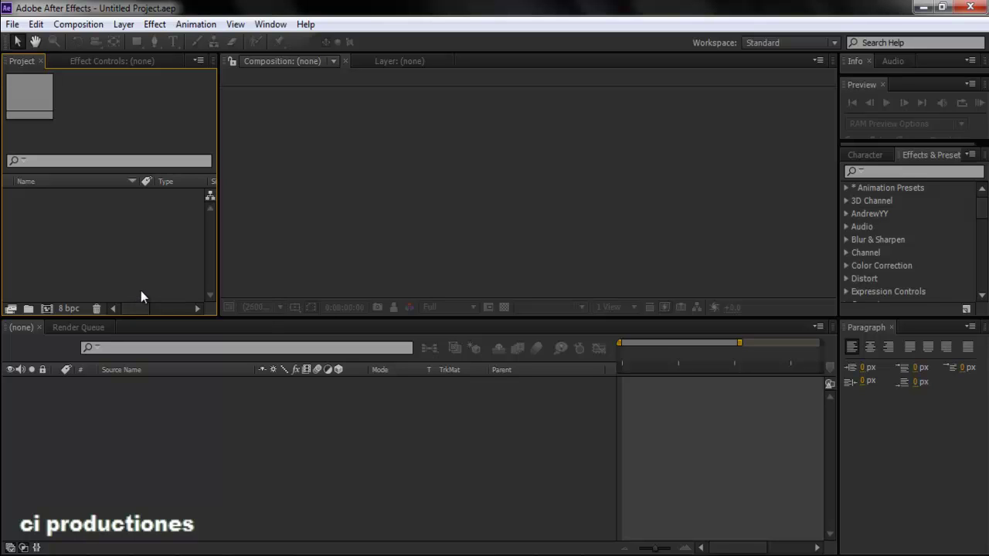
pyautogui.moveTo(141, 307); pyautogui.dragTo(90, 225)
pyautogui.click(78, 24)
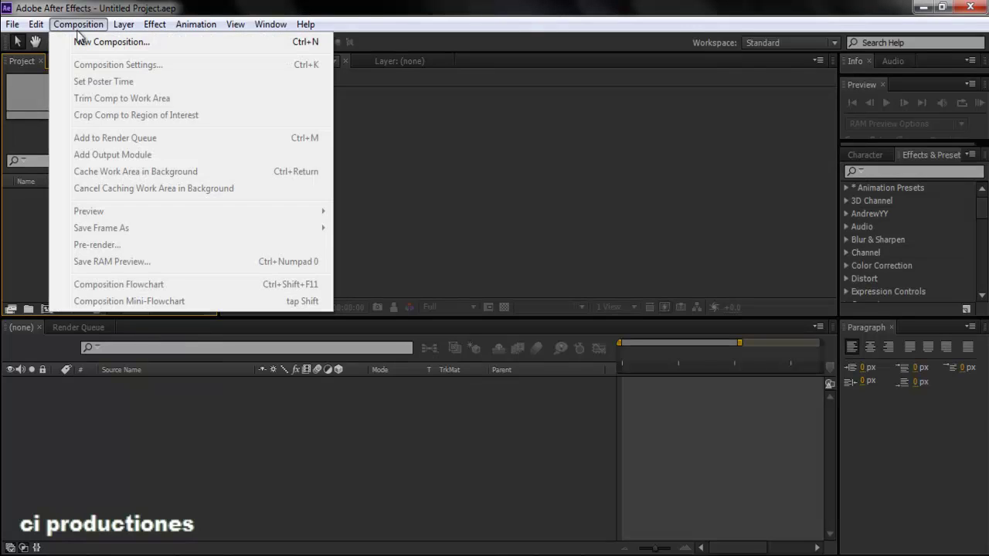
pyautogui.click(481, 217)
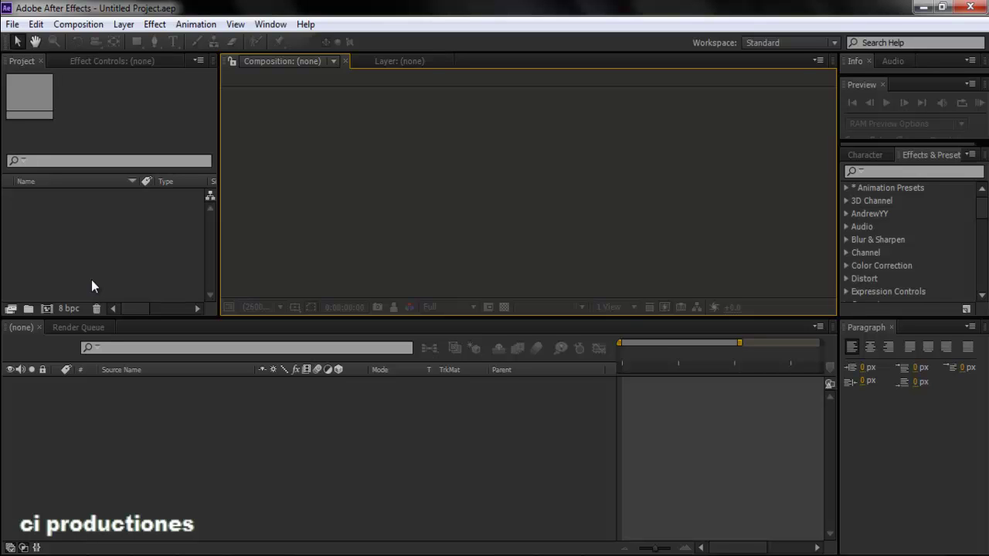
pyautogui.click(12, 24)
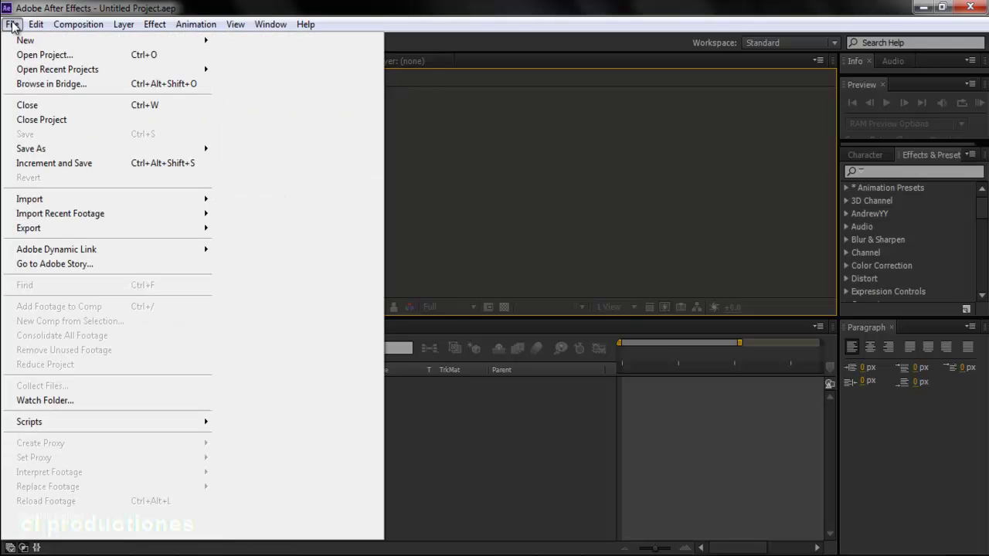
pyautogui.moveTo(17, 40)
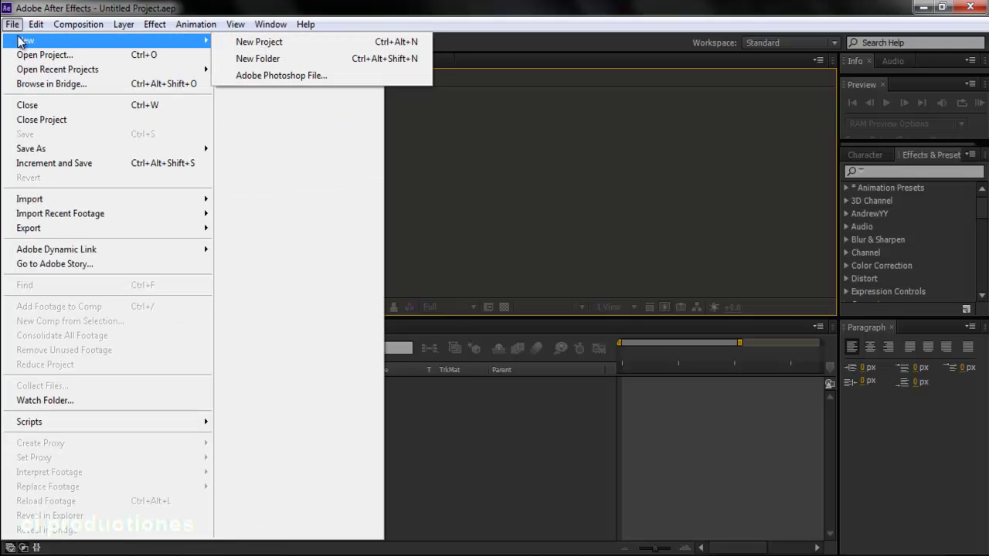
pyautogui.click(468, 199)
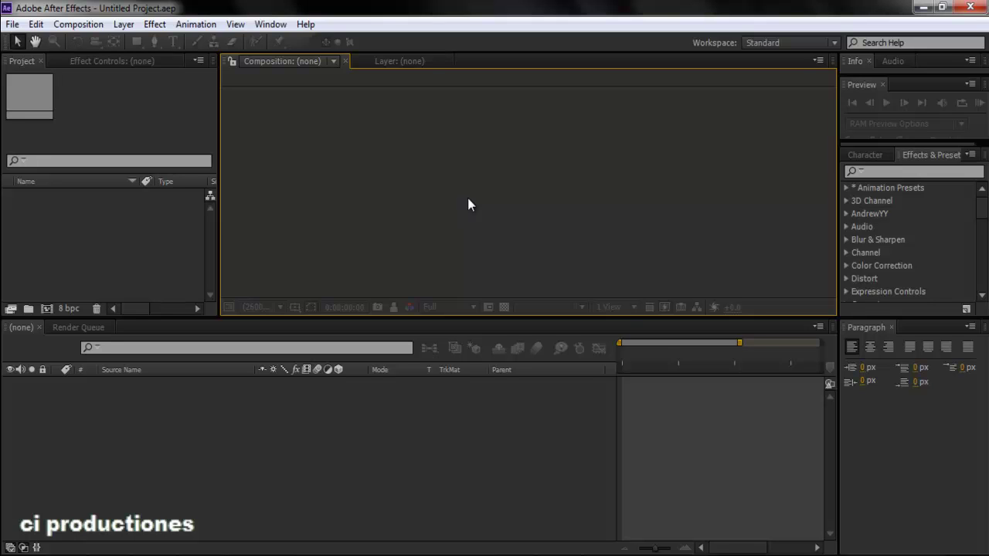
# Start a new composition using the HDV/HDTV 720 29.97 preset
pyautogui.click(47, 308)
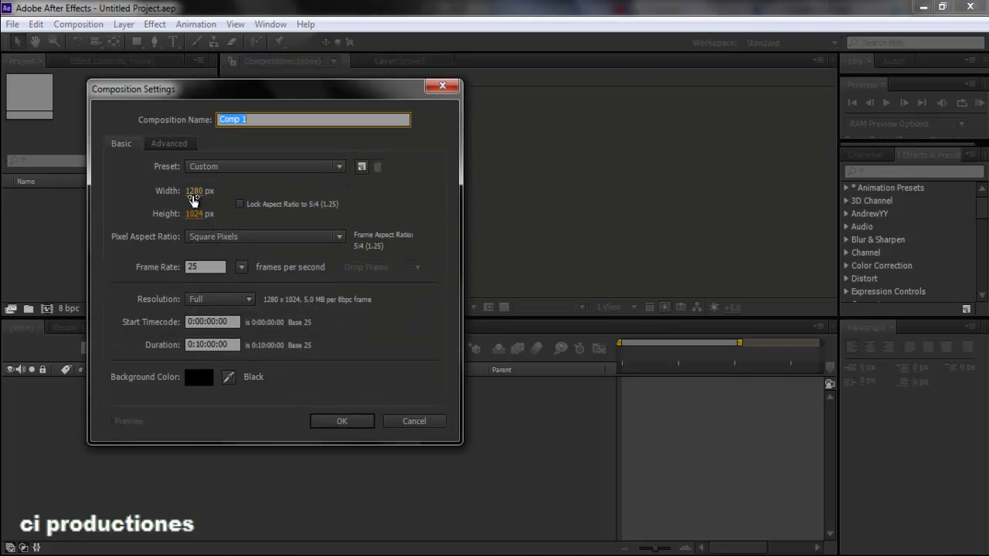
pyautogui.click(254, 170)
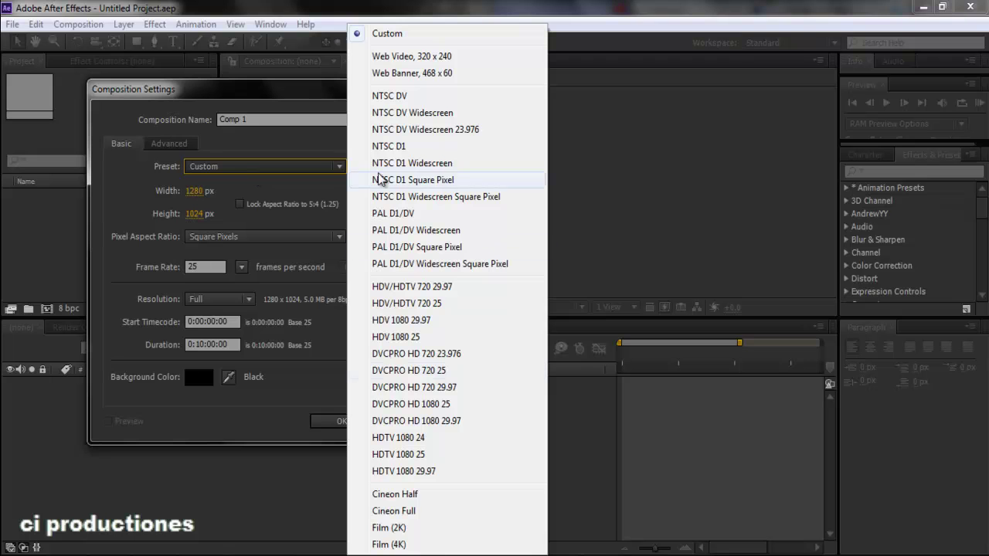
pyautogui.click(447, 292)
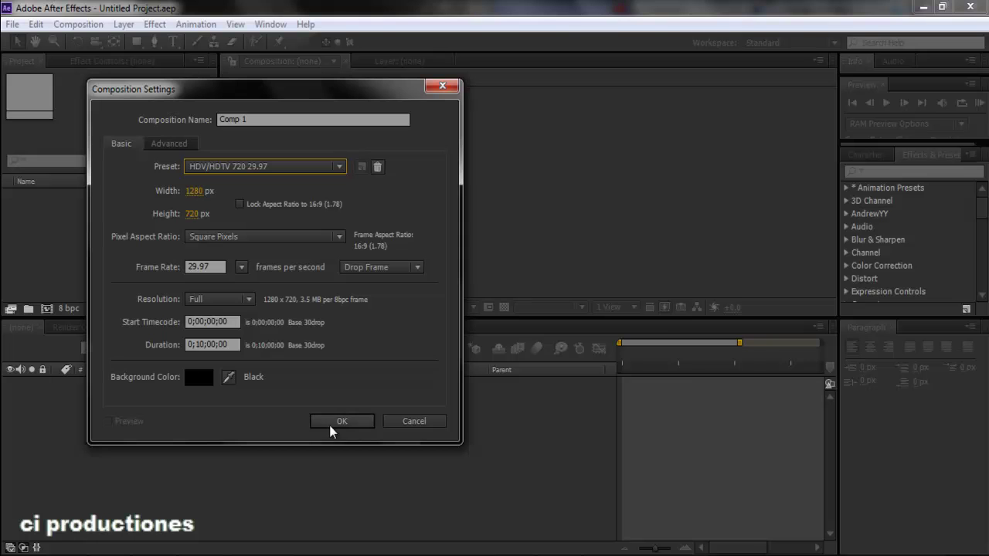
# Set the new composition's duration to one minute, entered as 1.., and create it
pyautogui.click(236, 343)
pyautogui.click(236, 344)
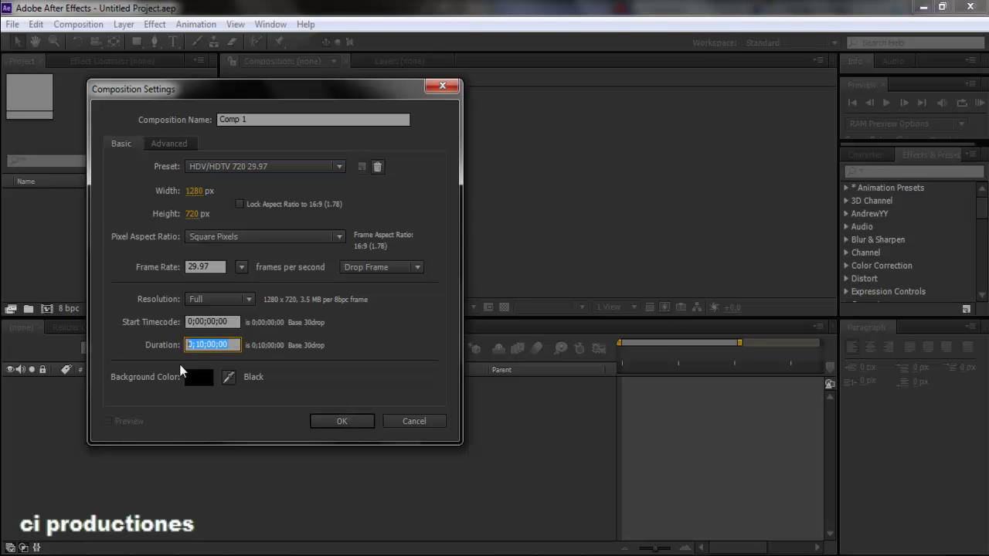
pyautogui.click(199, 347)
pyautogui.hotkey('ctrl', 'a')
pyautogui.press('BackSpace')
pyautogui.write('1')
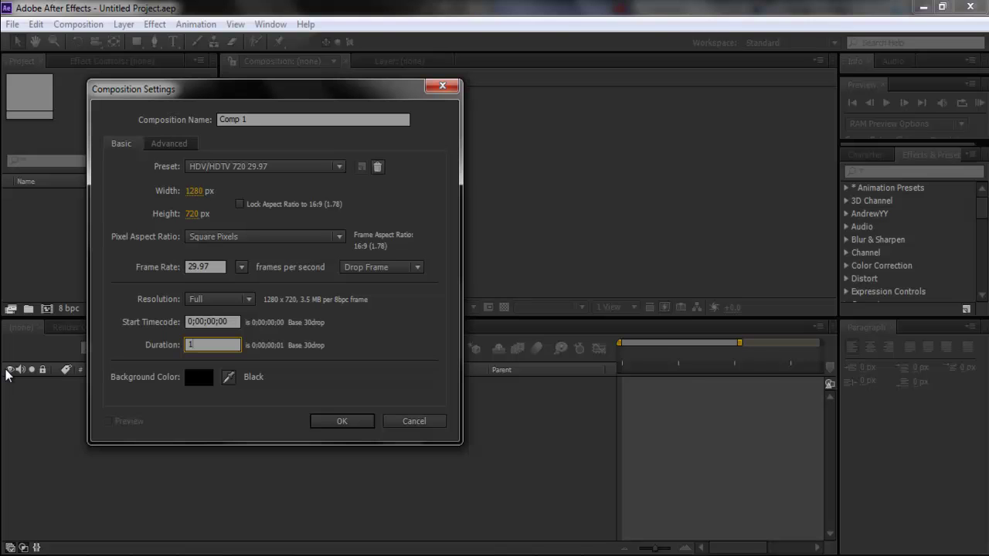
pyautogui.write('/')
pyautogui.press('BackSpace')
pyautogui.write('..')
pyautogui.press('Return')
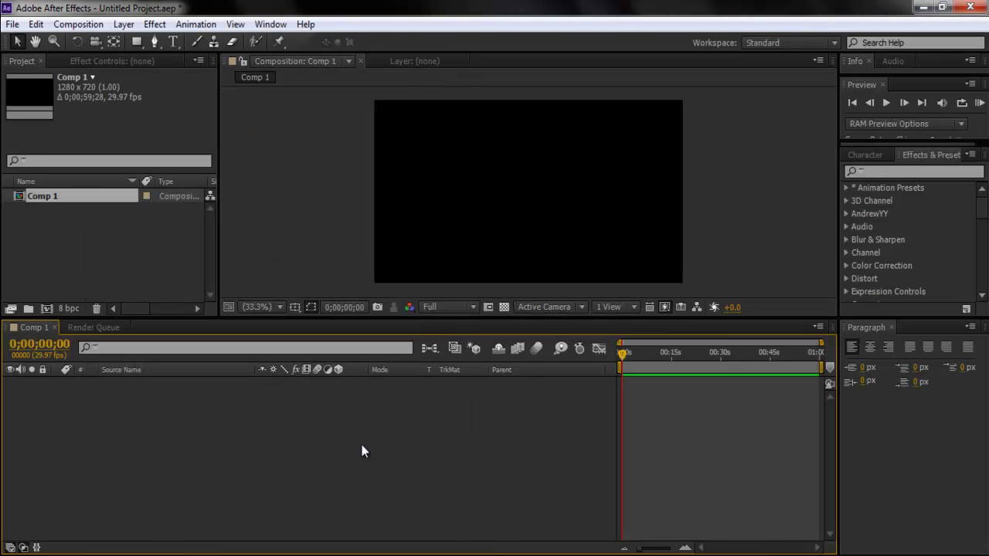
# Hide the timeline's switches and modes columns and show layer names instead of source names
pyautogui.press('F4')
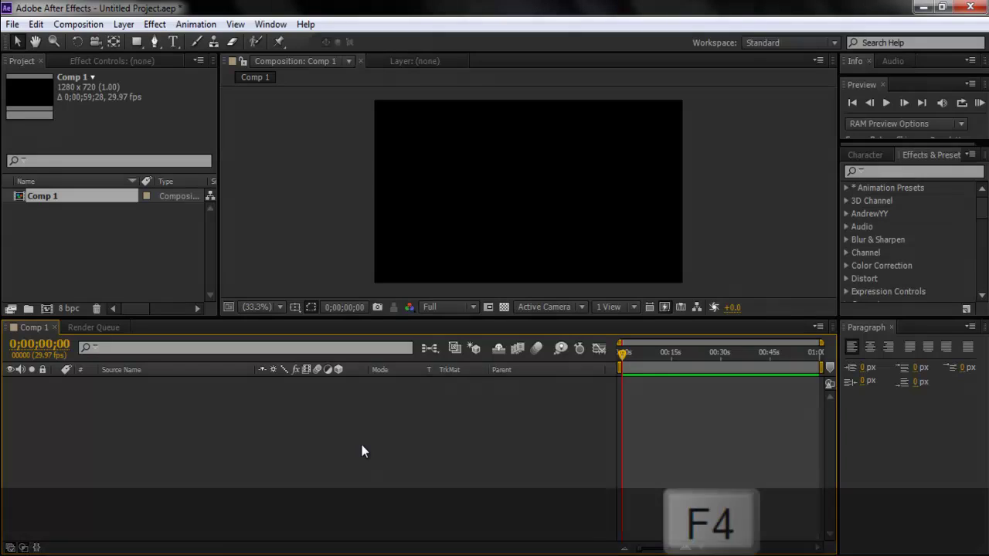
pyautogui.press('F4')
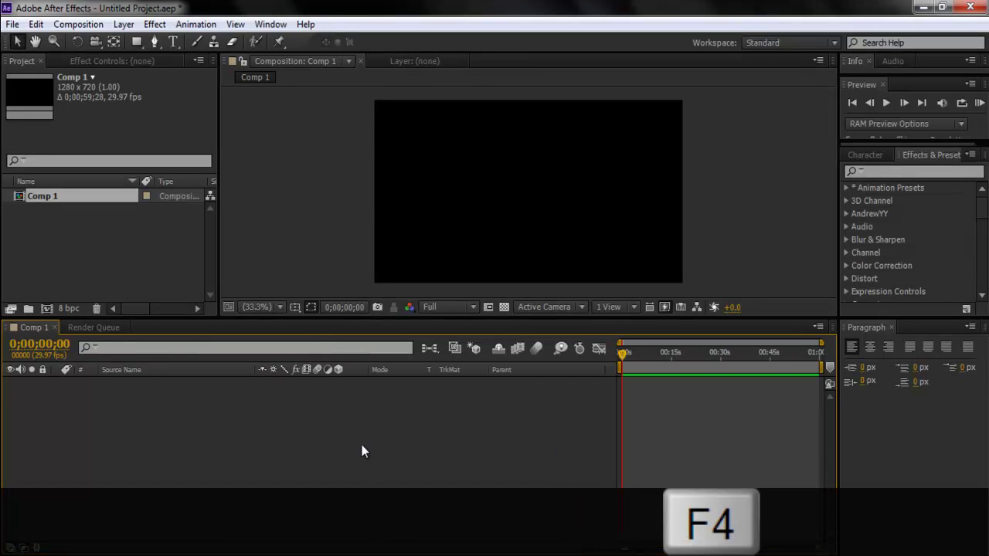
pyautogui.press('F4')
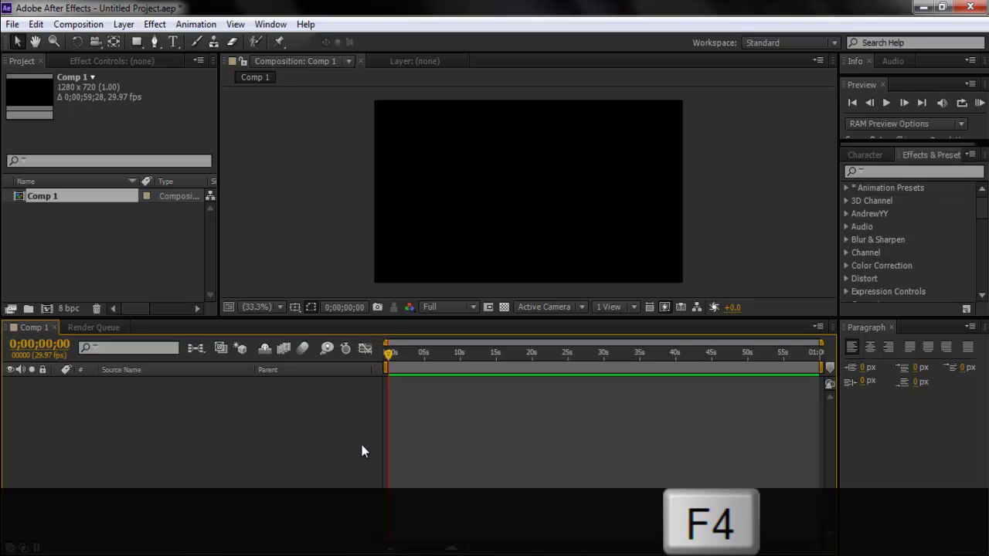
pyautogui.click(113, 225)
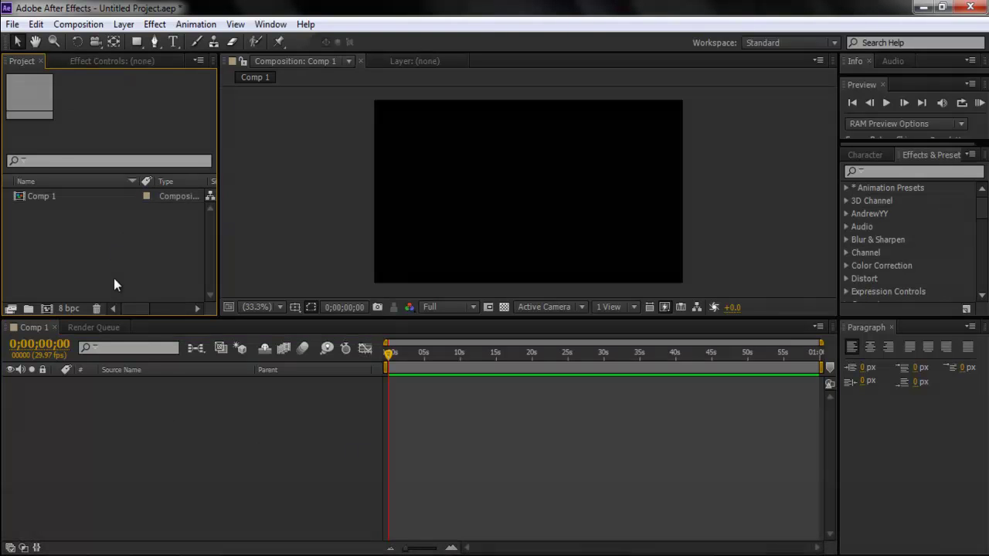
pyautogui.click(104, 369)
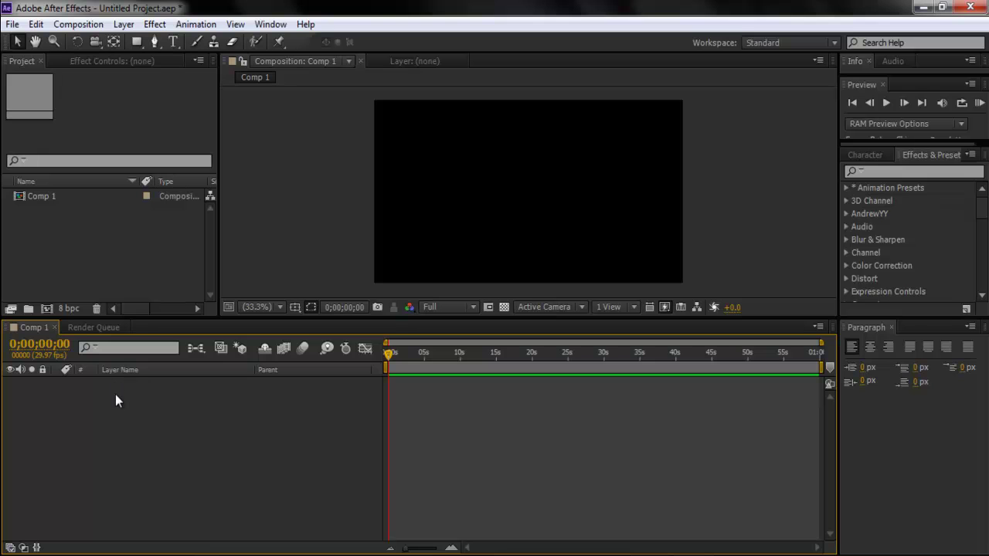
# Add a black 1280 x 720 px solid layer to Comp 1 with the default settings and deselect it
pyautogui.hotkey('ctrl', 'y')
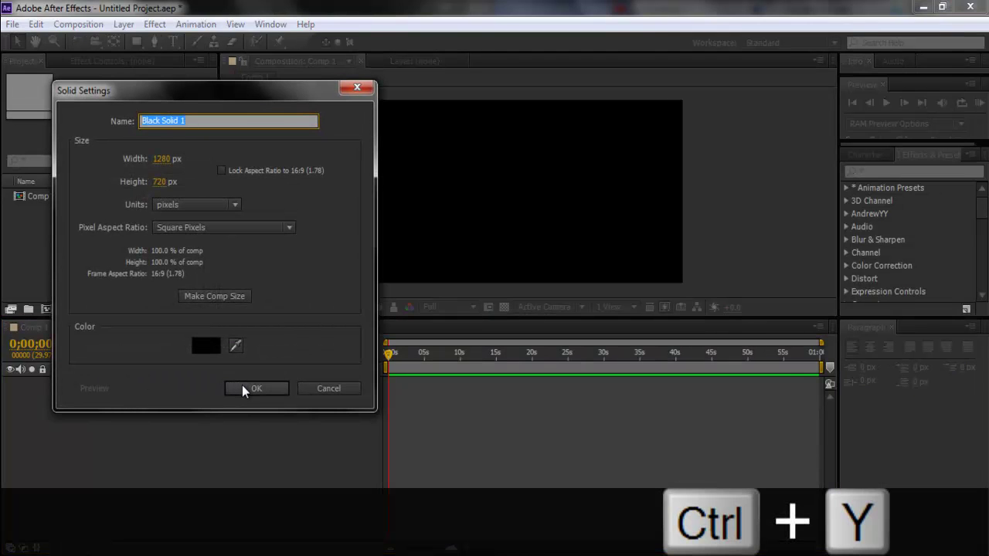
pyautogui.click(249, 388)
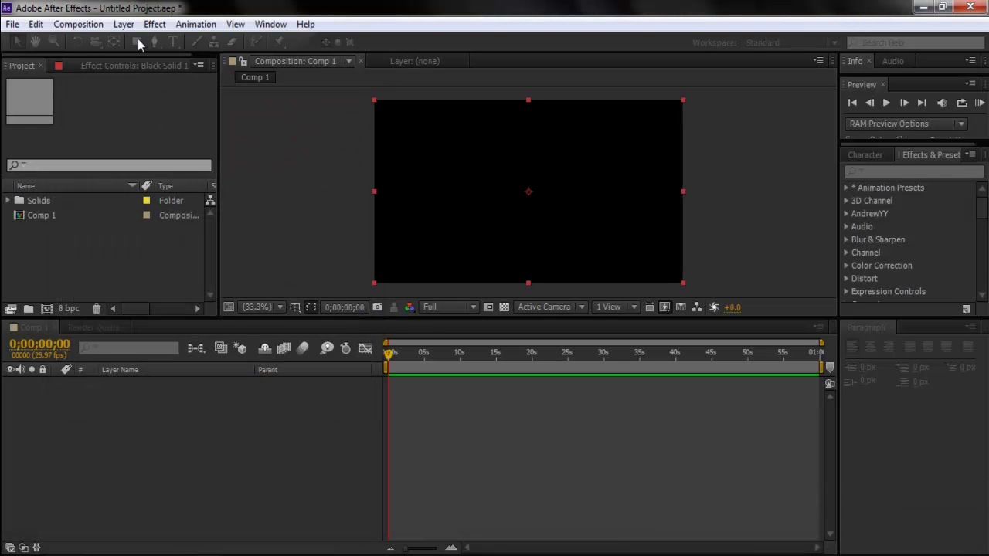
pyautogui.click(132, 499)
pyautogui.click(162, 386)
pyautogui.click(143, 435)
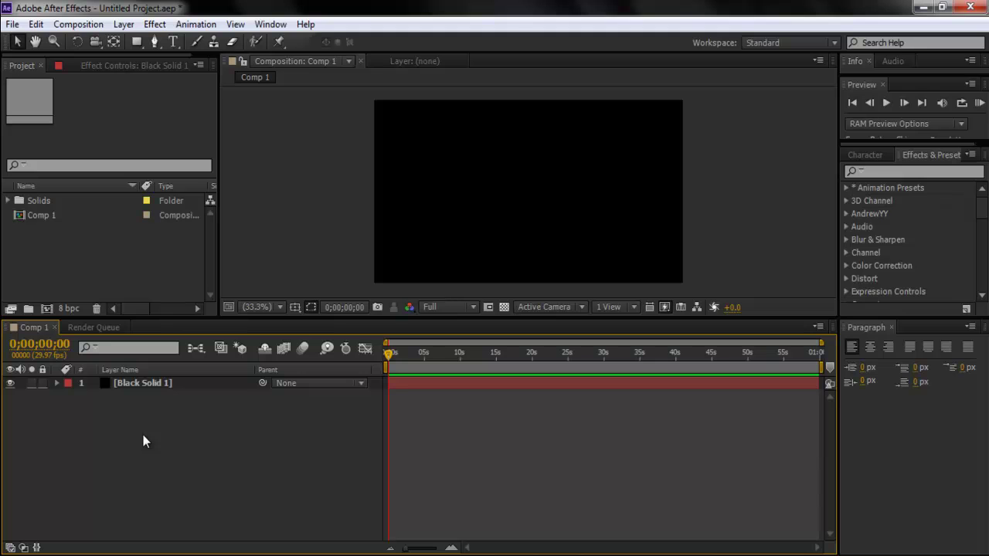
# Import the Sleep Away audio file from the Sample Music folder into the project
pyautogui.click(100, 267)
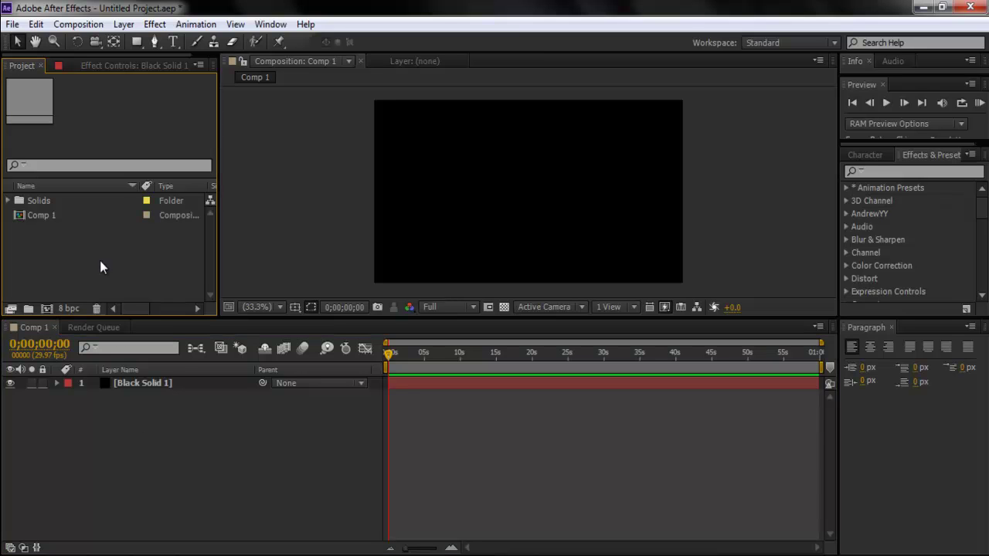
pyautogui.doubleClick(100, 261)
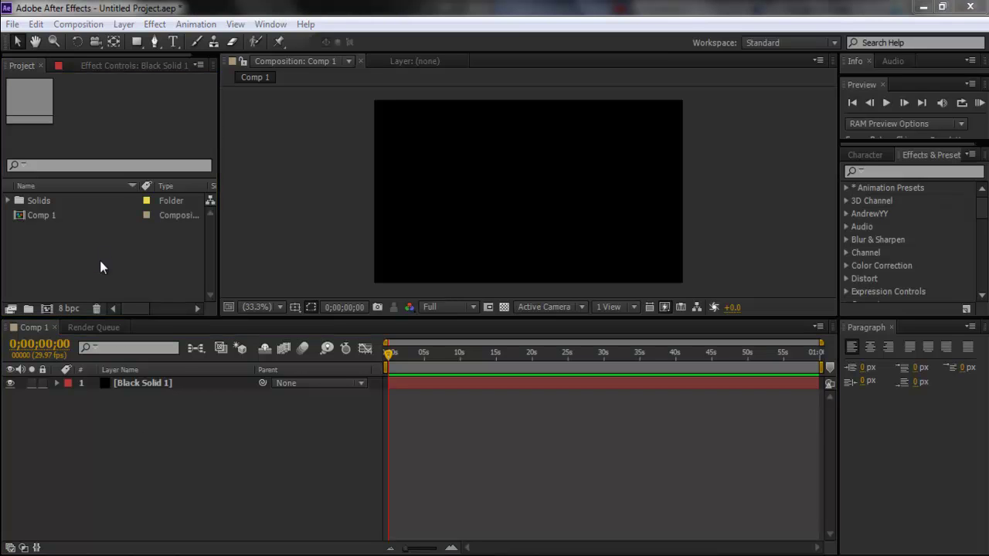
pyautogui.press('F9')
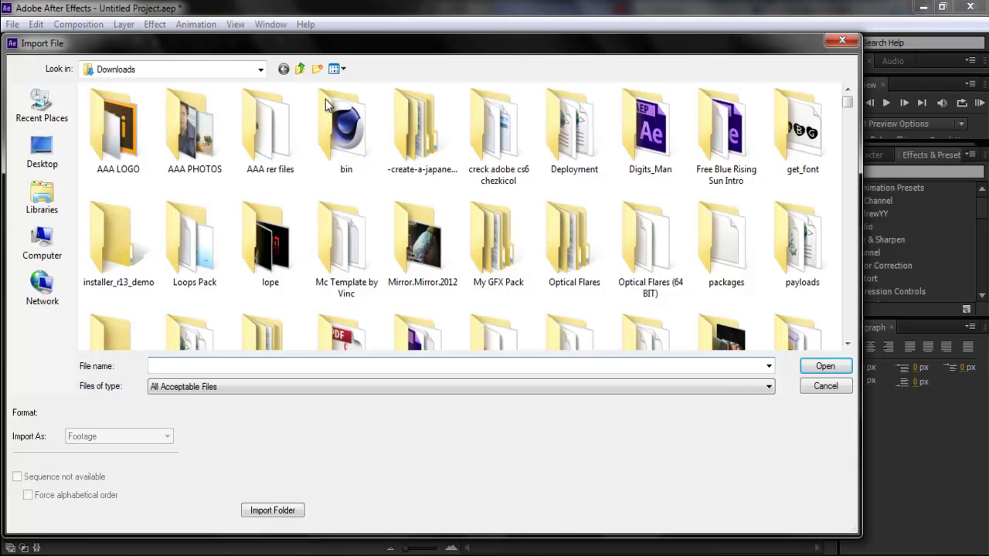
pyautogui.press('F9')
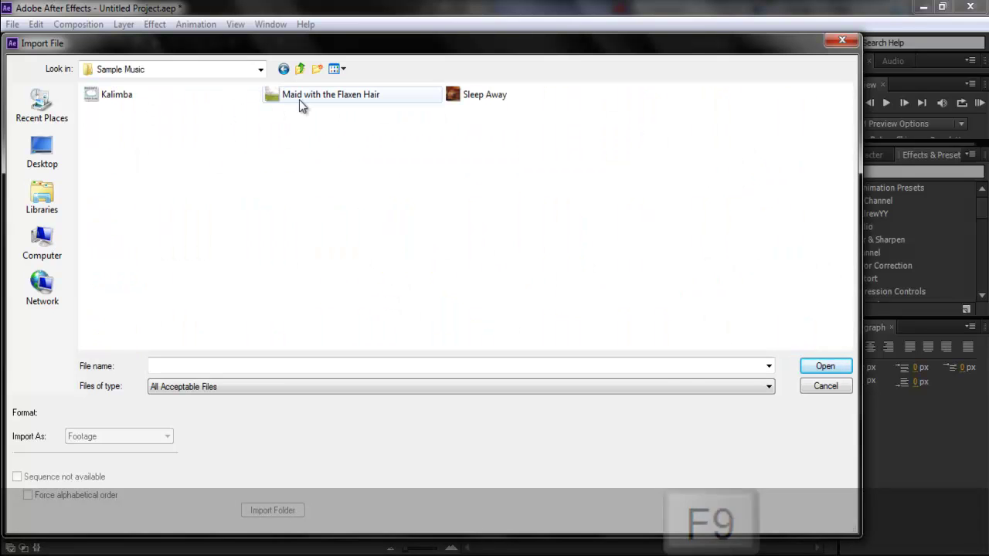
pyautogui.doubleClick(478, 96)
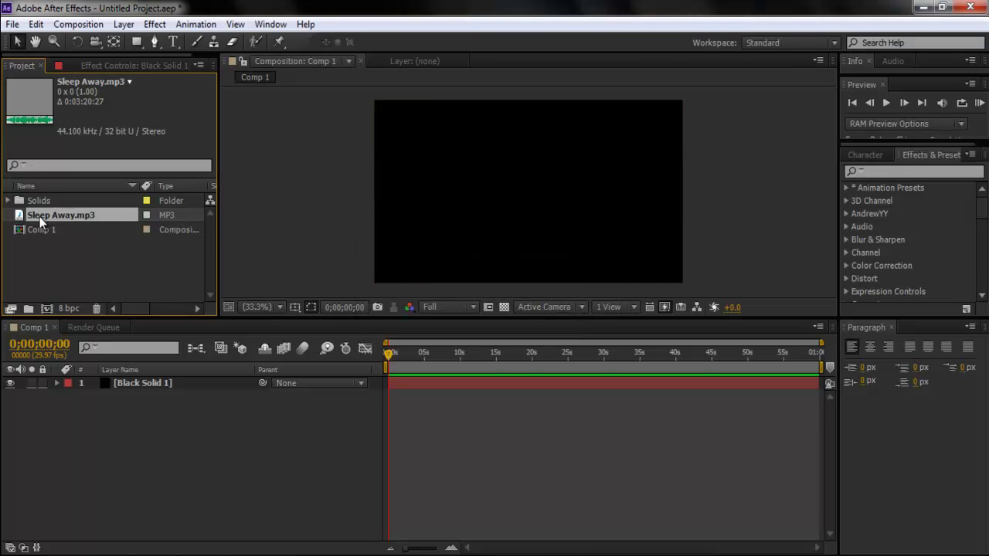
# Place Sleep Away.mp3 in the Comp 1 timeline beneath the black solid layer
pyautogui.moveTo(89, 394); pyautogui.dragTo(87, 449)
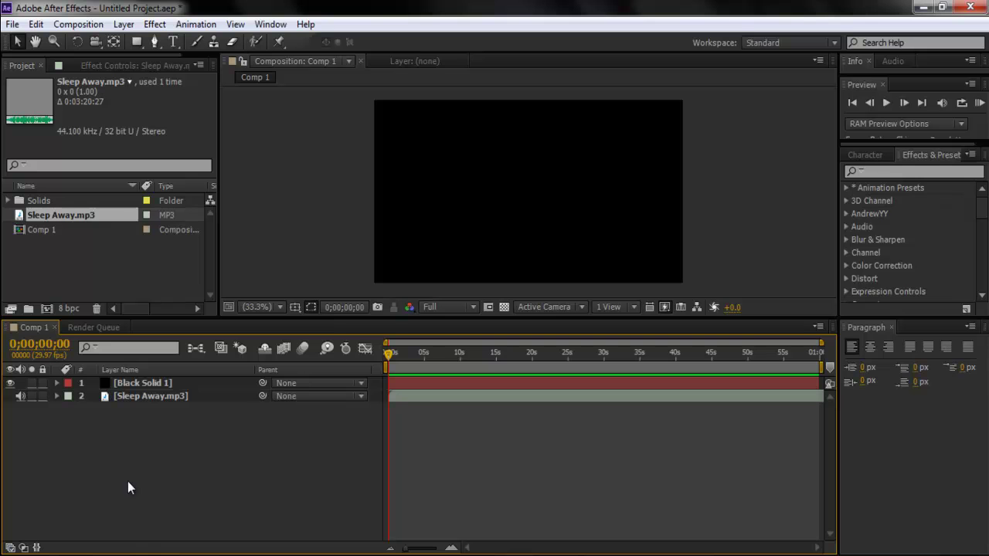
pyautogui.moveTo(133, 398)
pyautogui.mouseDown()
pyautogui.moveTo(130, 427)
pyautogui.moveTo(140, 411)
pyautogui.mouseUp()
pyautogui.click(142, 412)
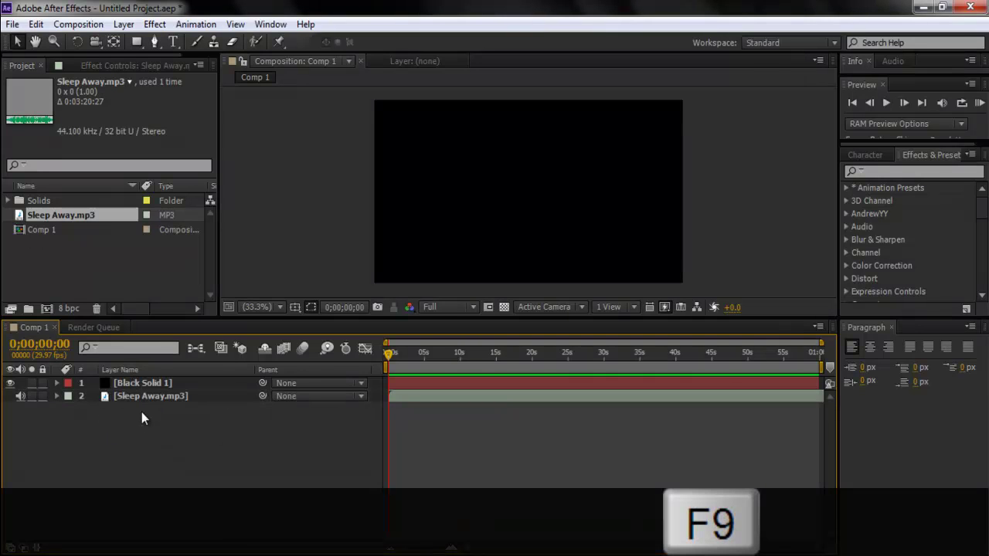
# Search the effects for "audio", collapse the Form preset folders, and apply Audio Waveform to the black solid layer
pyautogui.click(893, 172)
pyautogui.press('F9')
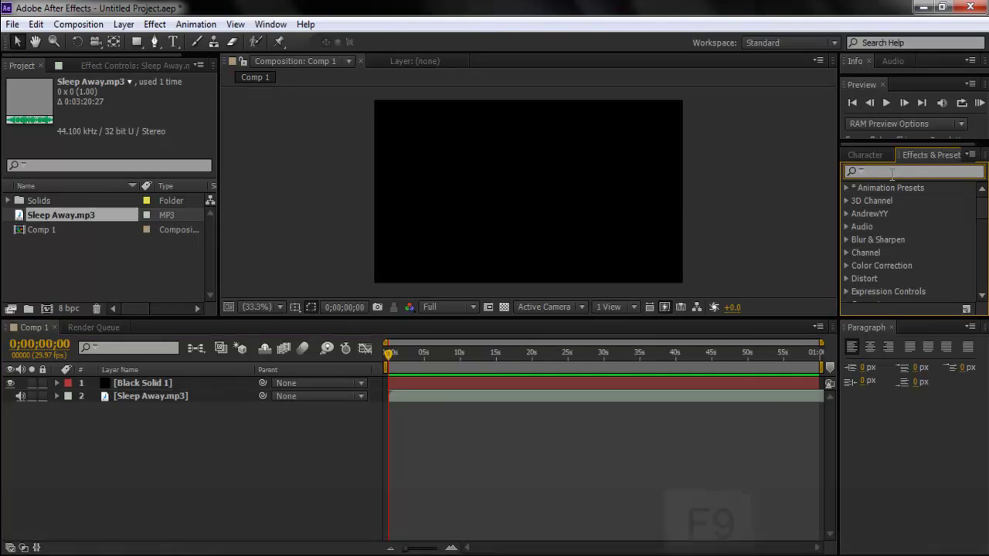
pyautogui.write('audio')
pyautogui.moveTo(984, 208); pyautogui.dragTo(985, 249)
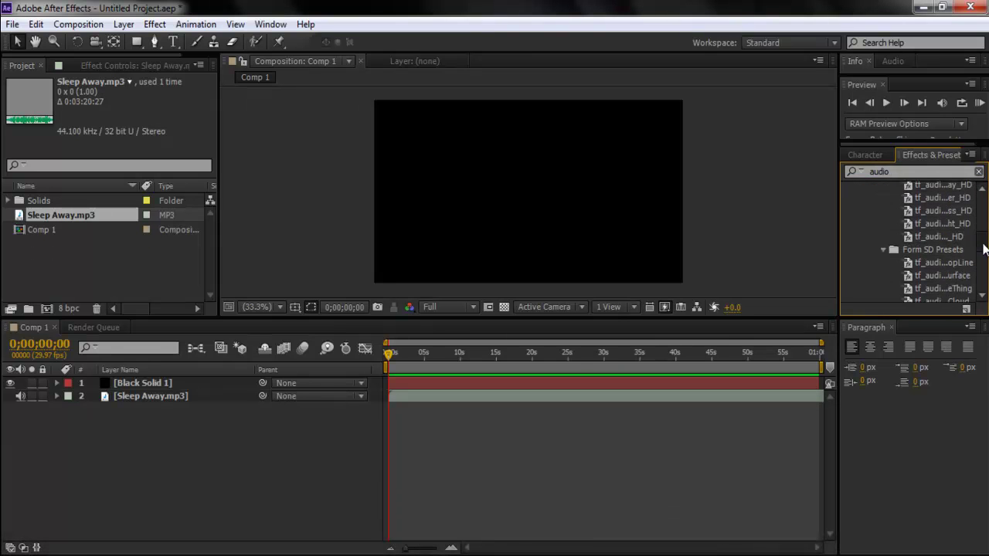
pyautogui.click(884, 251)
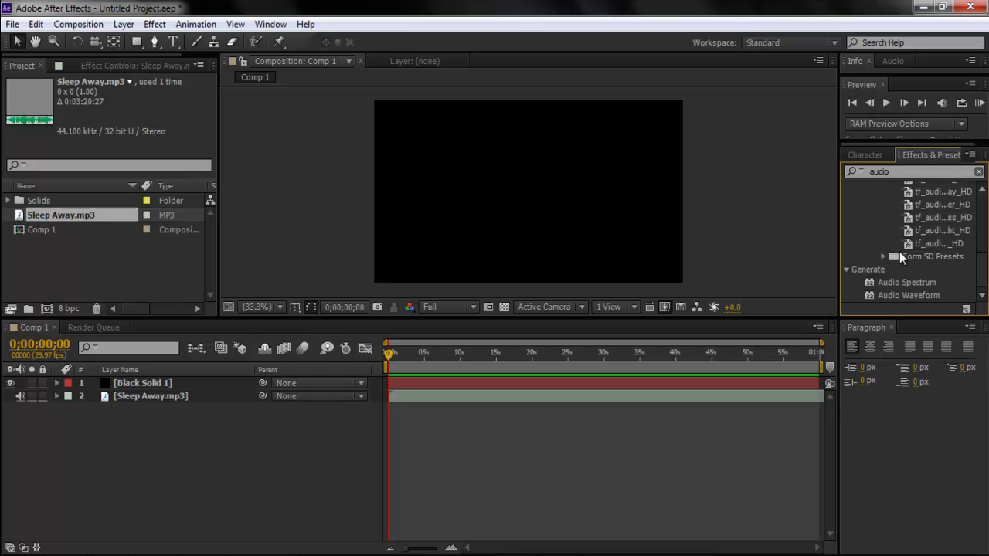
pyautogui.moveTo(984, 274); pyautogui.dragTo(983, 255)
pyautogui.scroll(1, 975, 232)
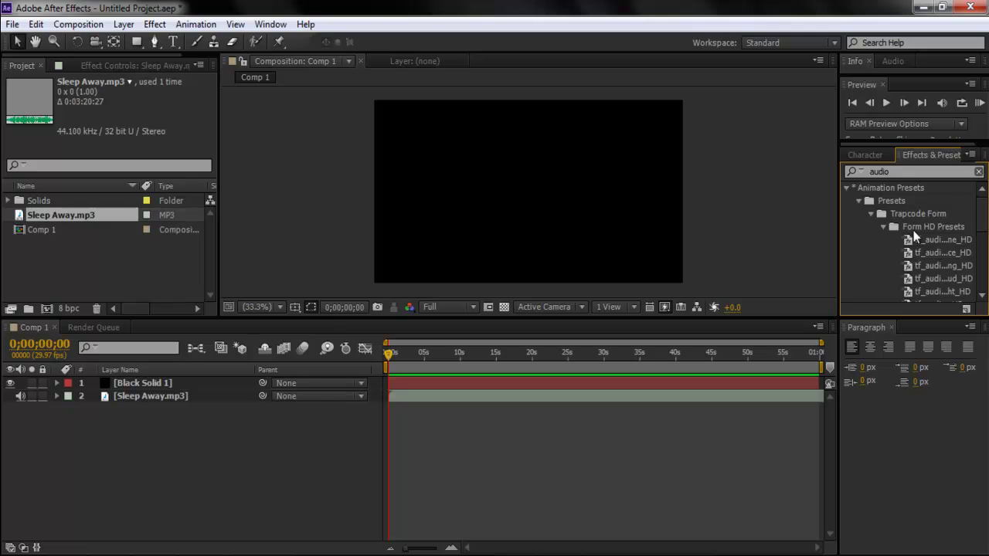
pyautogui.click(884, 227)
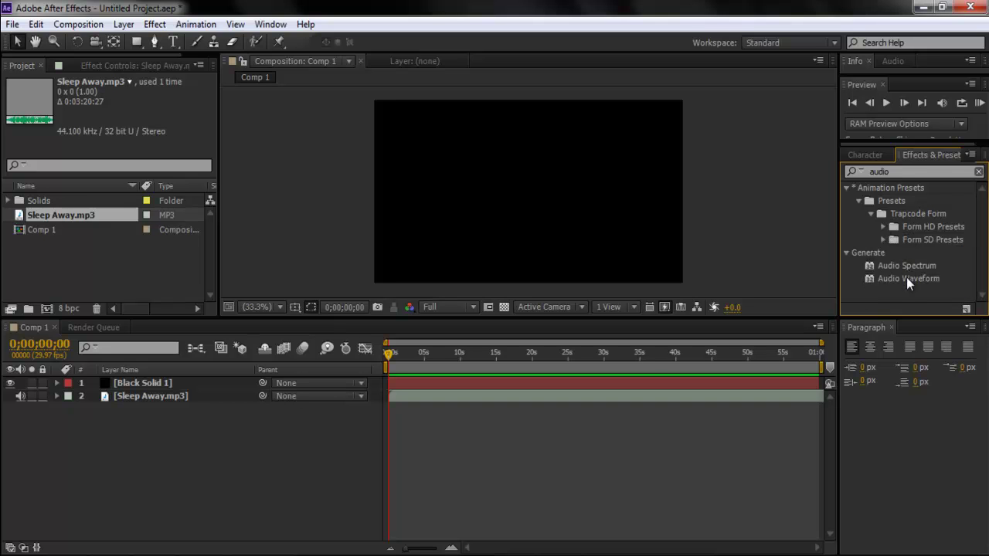
pyautogui.moveTo(908, 278); pyautogui.dragTo(173, 381)
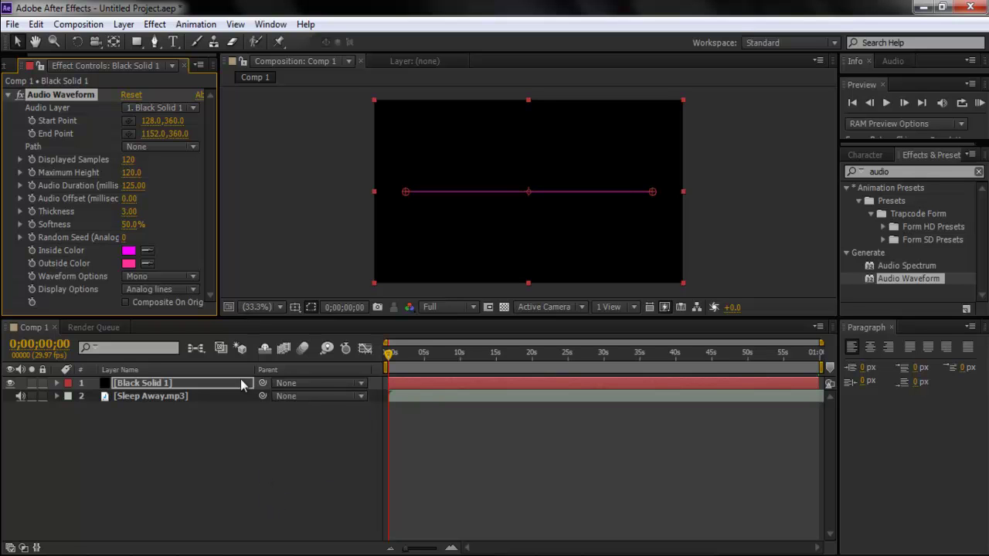
# Set the Audio Waveform's audio layer to Sleep Away.mp3, preview the waveform, and deselect the solid
pyautogui.click(140, 145)
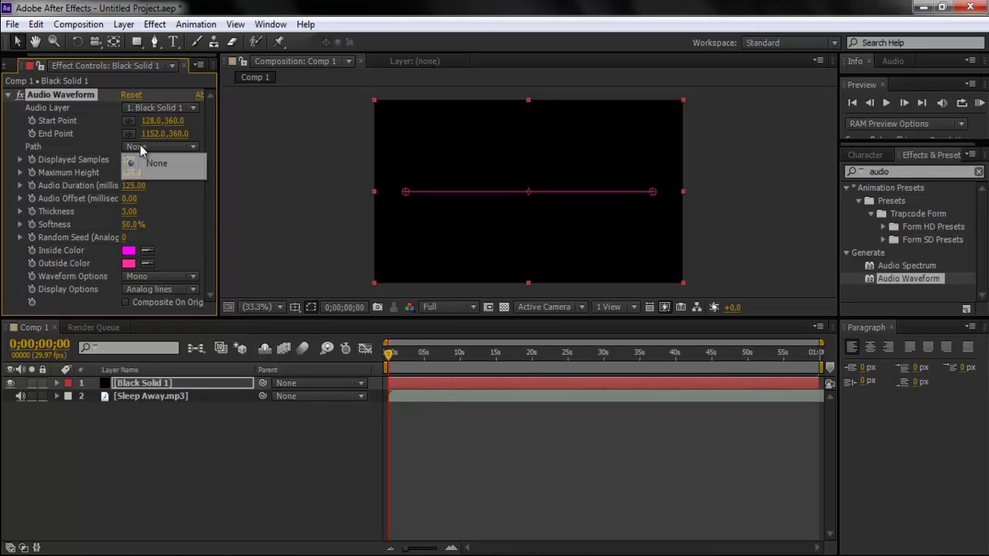
pyautogui.click(187, 165)
pyautogui.click(165, 110)
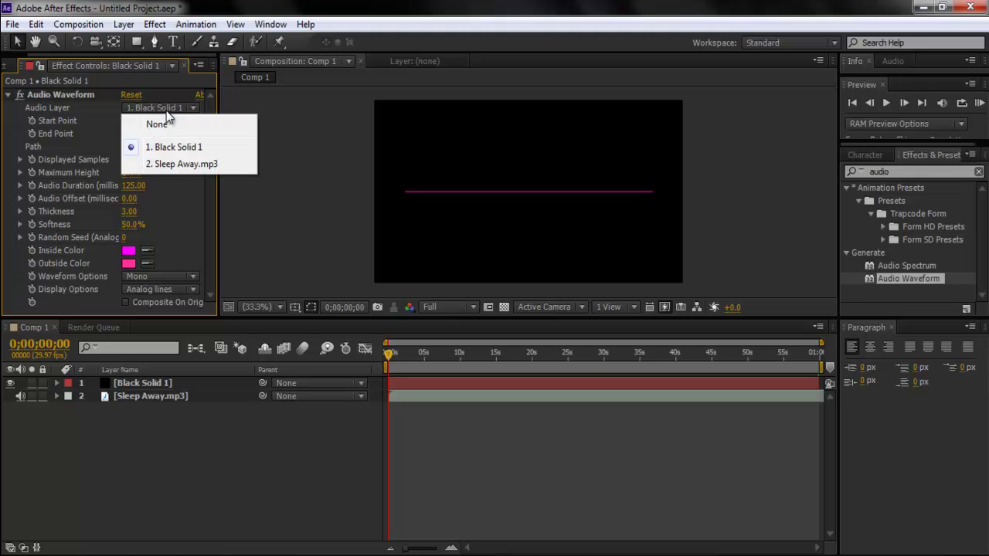
pyautogui.click(190, 164)
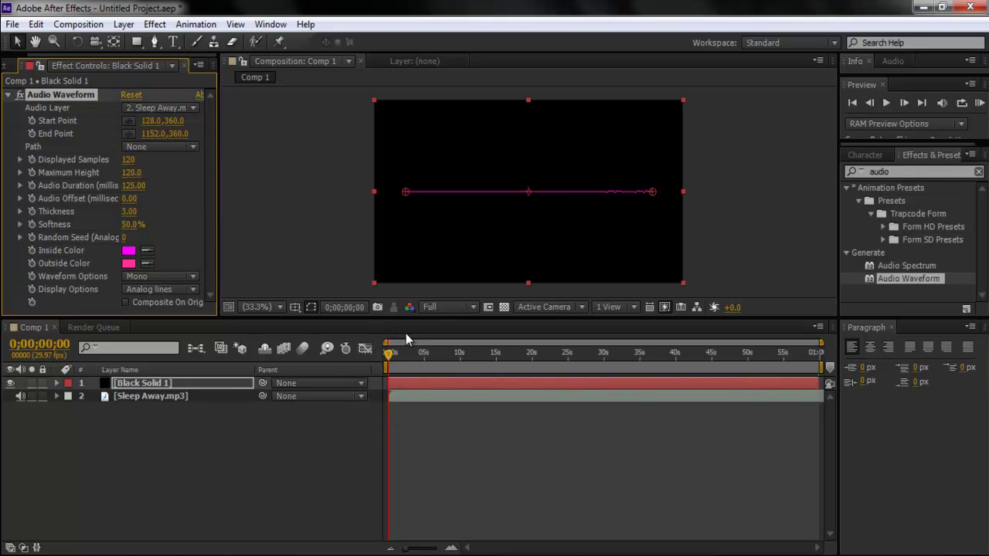
pyautogui.moveTo(391, 354)
pyautogui.mouseDown()
pyautogui.moveTo(428, 371)
pyautogui.moveTo(489, 365)
pyautogui.moveTo(389, 339)
pyautogui.mouseUp()
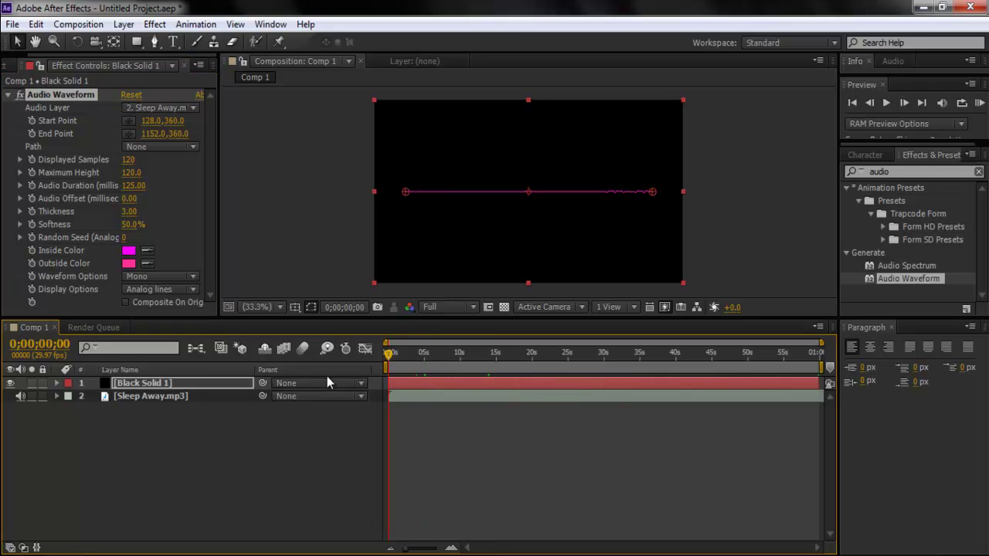
pyautogui.click(306, 418)
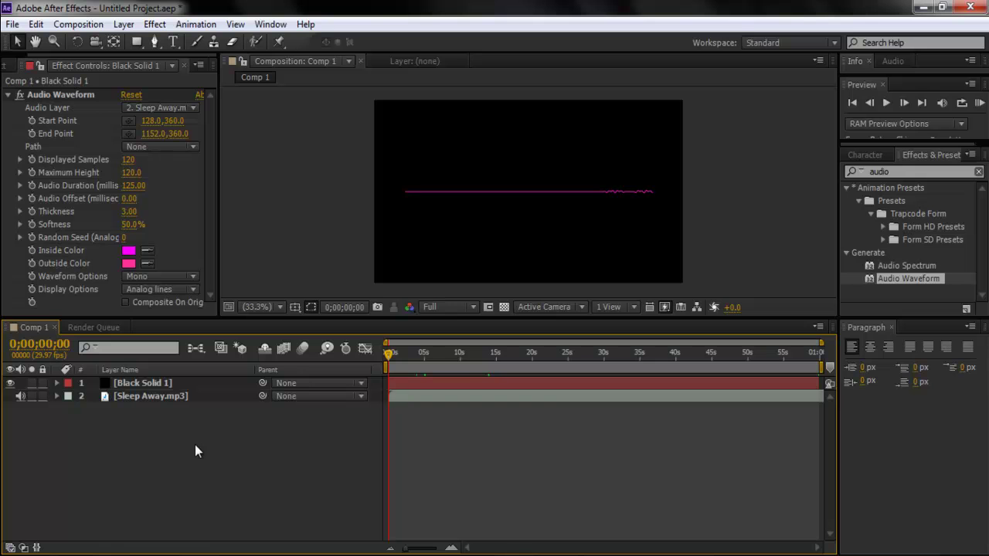
# Replace Audio Waveform on the black solid with Audio Spectrum, using Sleep Away.mp3 as its audio layer
pyautogui.hotkey('ctrl', 'z')
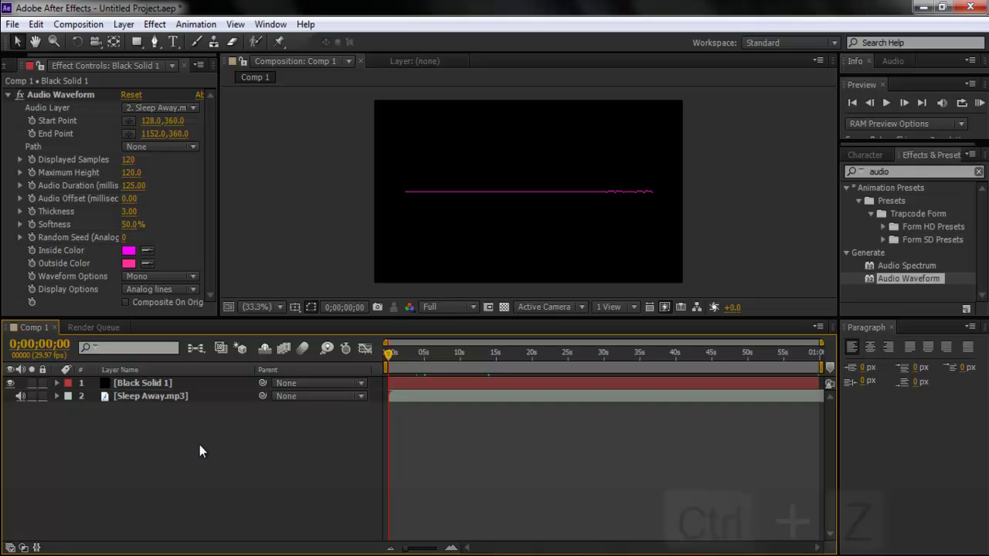
pyautogui.hotkey('ctrl', 'z')
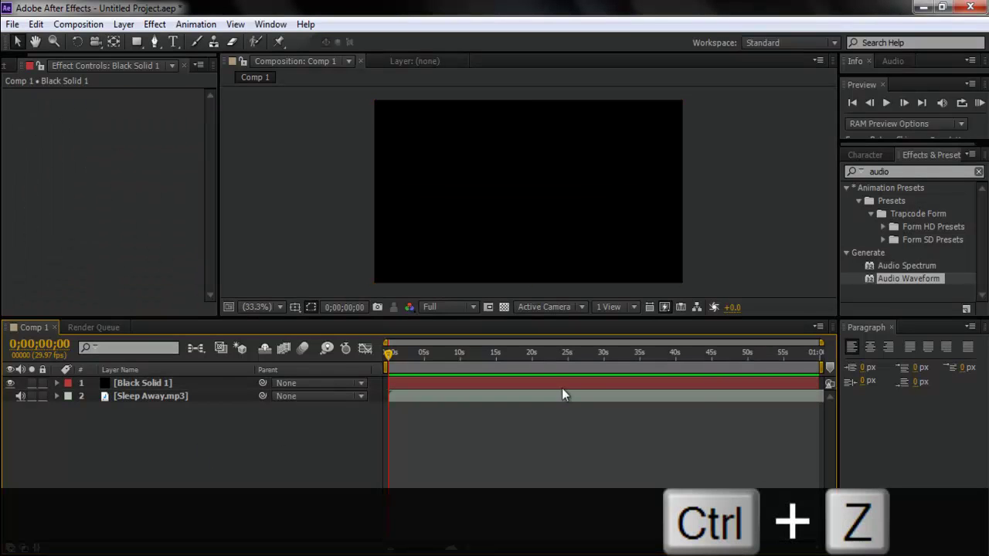
pyautogui.moveTo(914, 264); pyautogui.dragTo(180, 380)
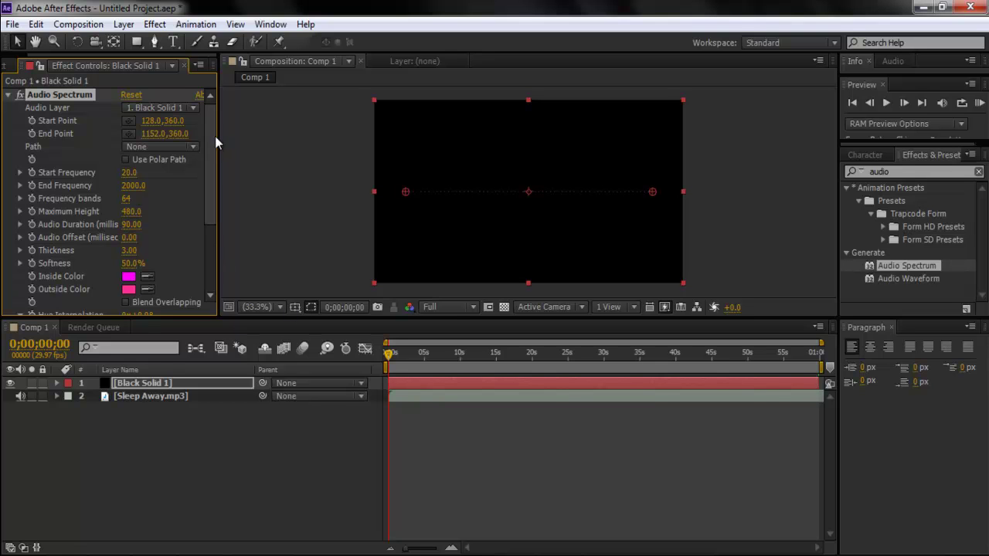
pyautogui.click(164, 110)
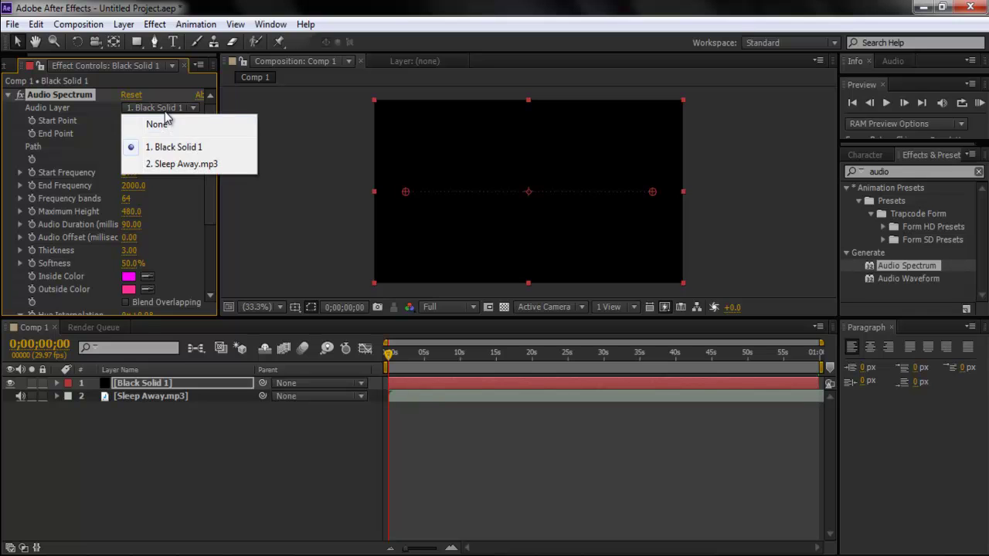
pyautogui.click(165, 166)
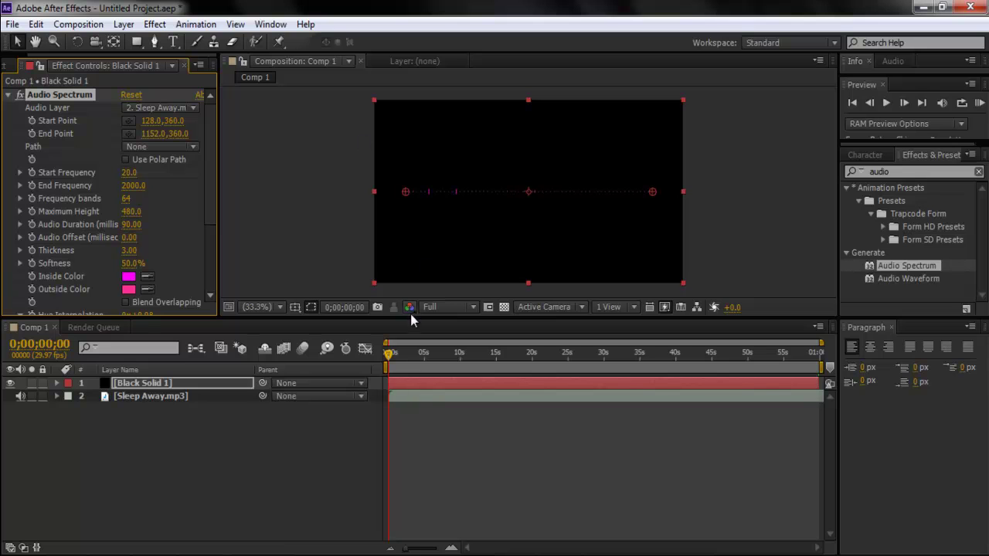
# Preview the spectrum, try moving it downward in the composition, and undo the move
pyautogui.moveTo(398, 368); pyautogui.dragTo(351, 362)
pyautogui.moveTo(418, 191); pyautogui.dragTo(422, 247)
pyautogui.hotkey('ctrl', 'z')
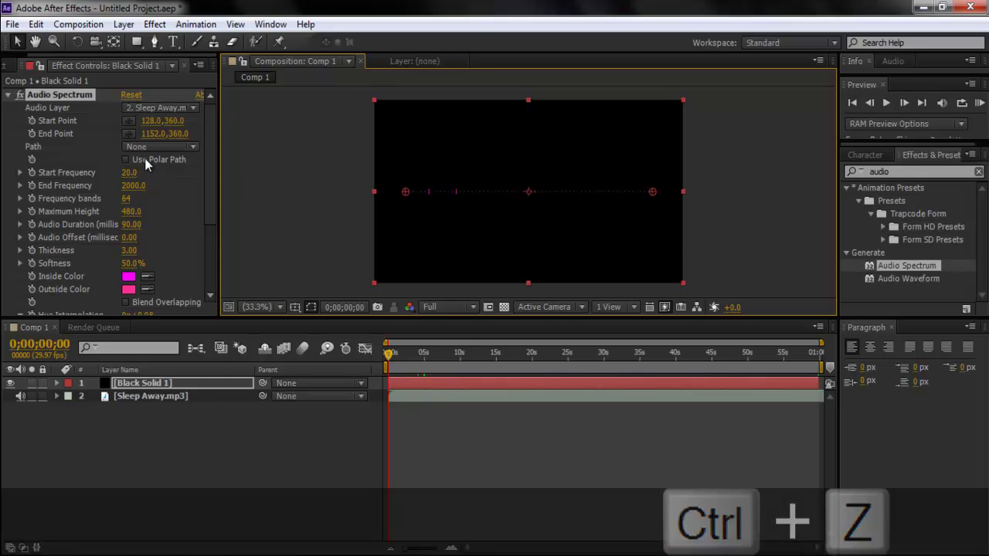
pyautogui.click(154, 145)
pyautogui.click(183, 247)
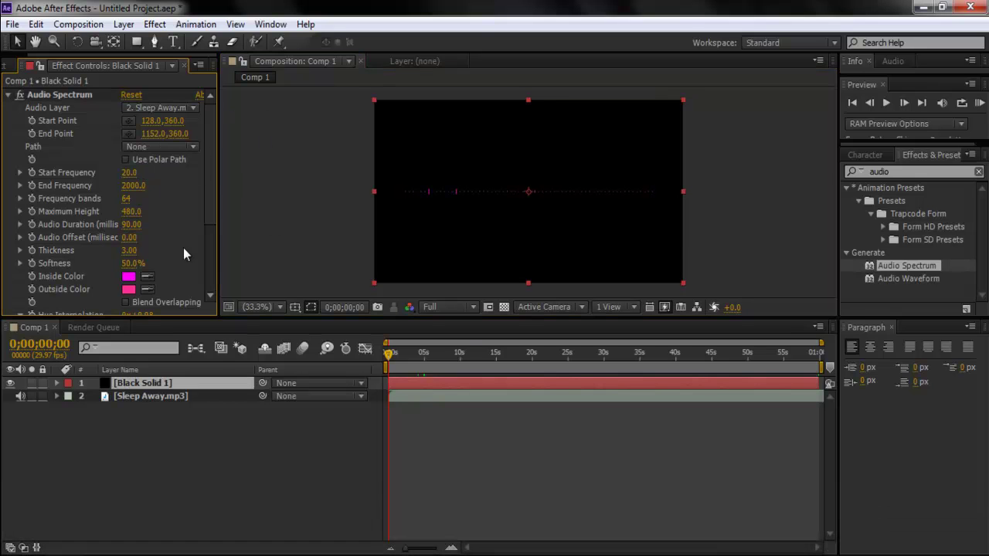
# Examine the Start Frequency and End Frequency slider ranges and the spectrum's appearance at 0;00;01;09
pyautogui.moveTo(212, 193); pyautogui.dragTo(211, 205)
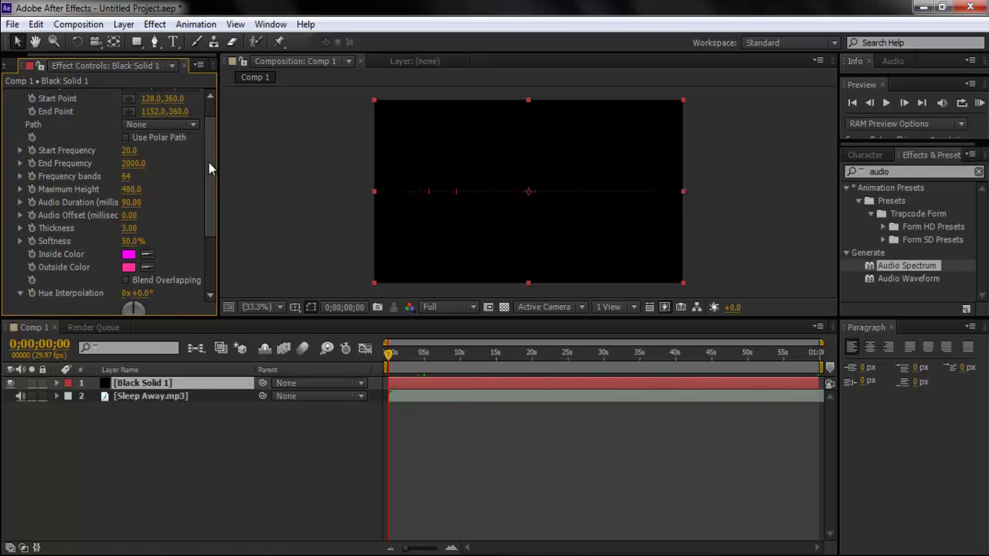
pyautogui.moveTo(209, 163); pyautogui.dragTo(211, 170)
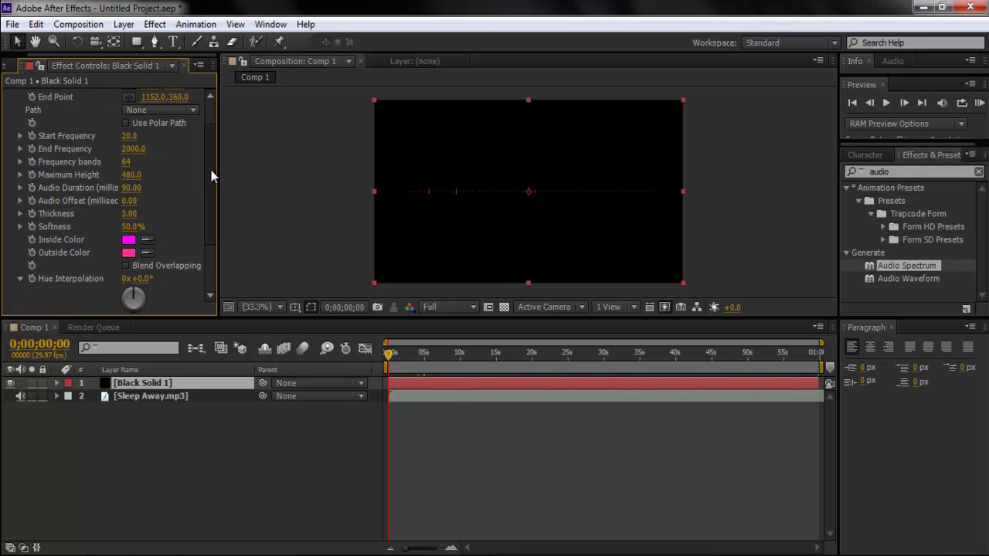
pyautogui.click(20, 137)
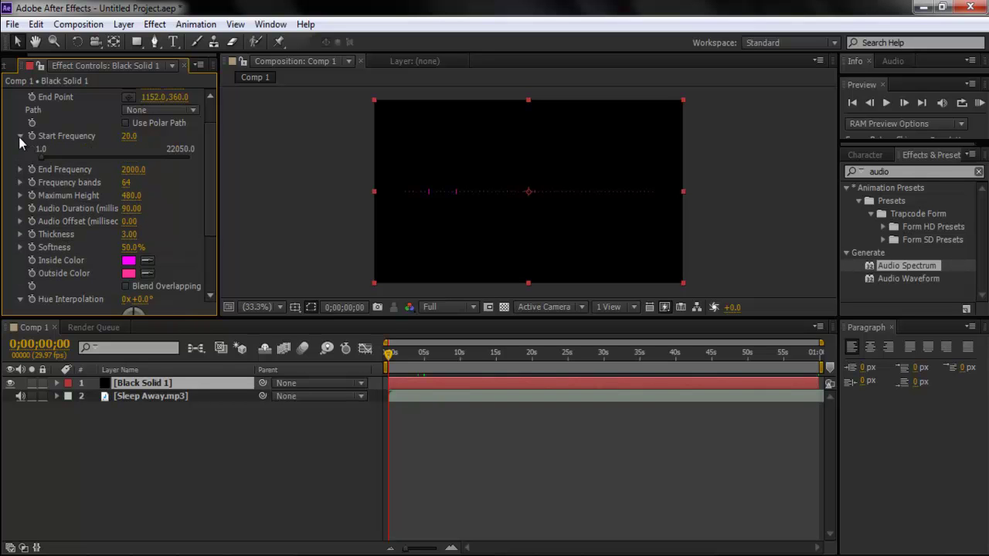
pyautogui.click(20, 169)
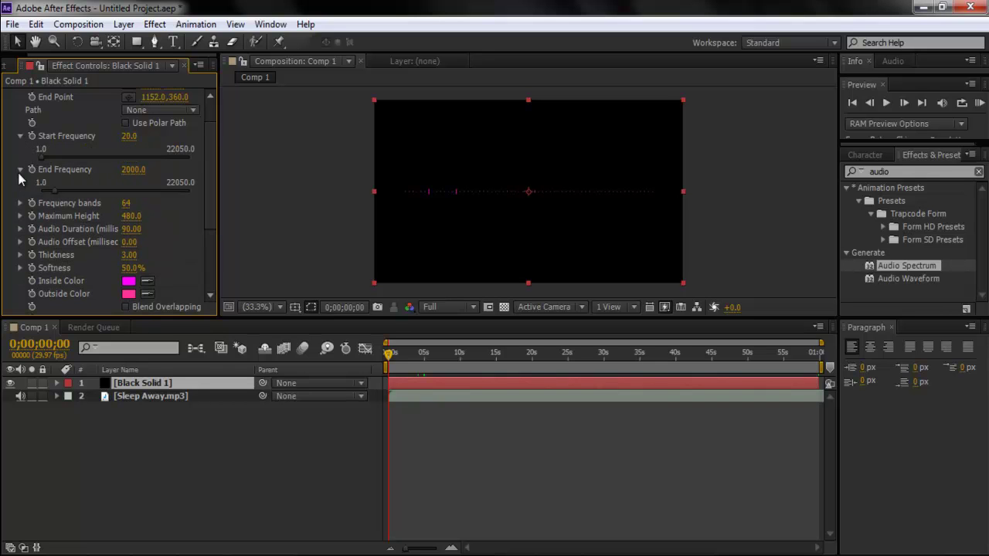
pyautogui.click(397, 369)
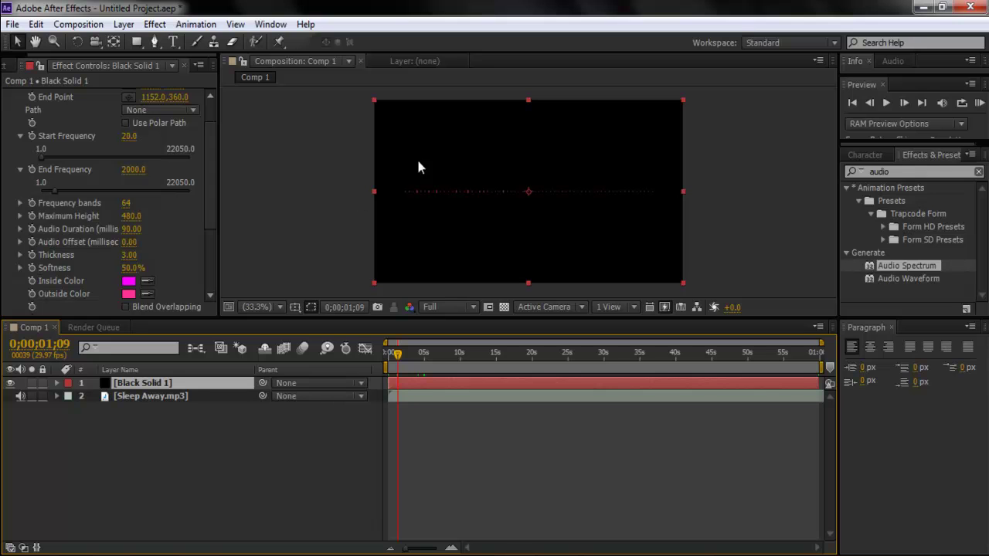
pyautogui.click(20, 169)
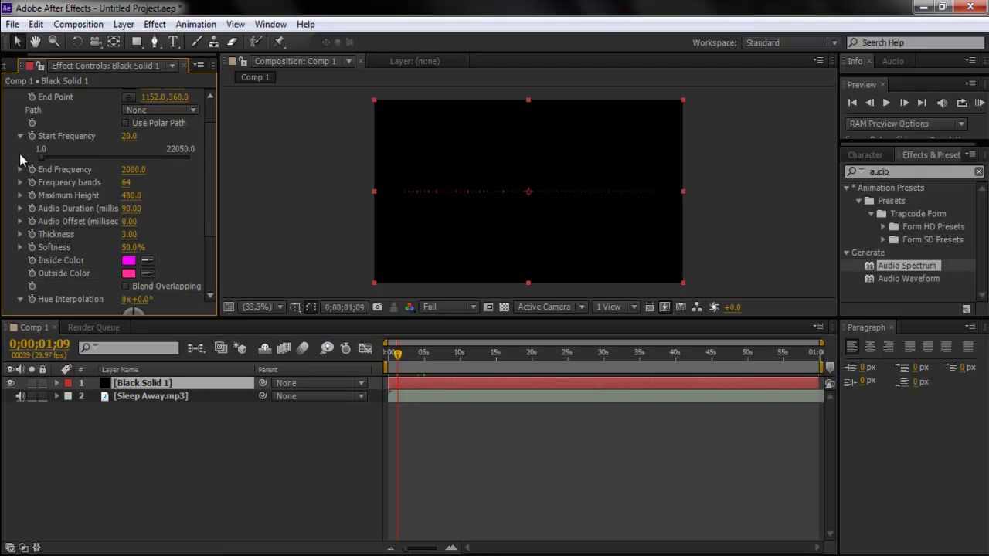
pyautogui.click(20, 136)
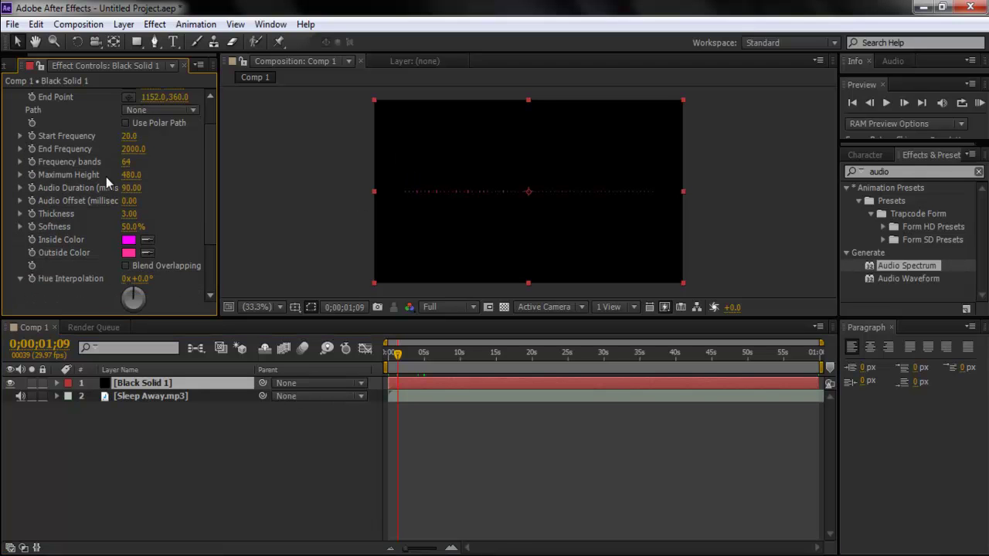
# Raise the Audio Spectrum's Maximum Height to 11210 and preview the spectrum at 0;00;16;10
pyautogui.moveTo(123, 176); pyautogui.dragTo(294, 205)
pyautogui.moveTo(134, 176); pyautogui.dragTo(602, 257)
pyautogui.moveTo(409, 359); pyautogui.dragTo(519, 353)
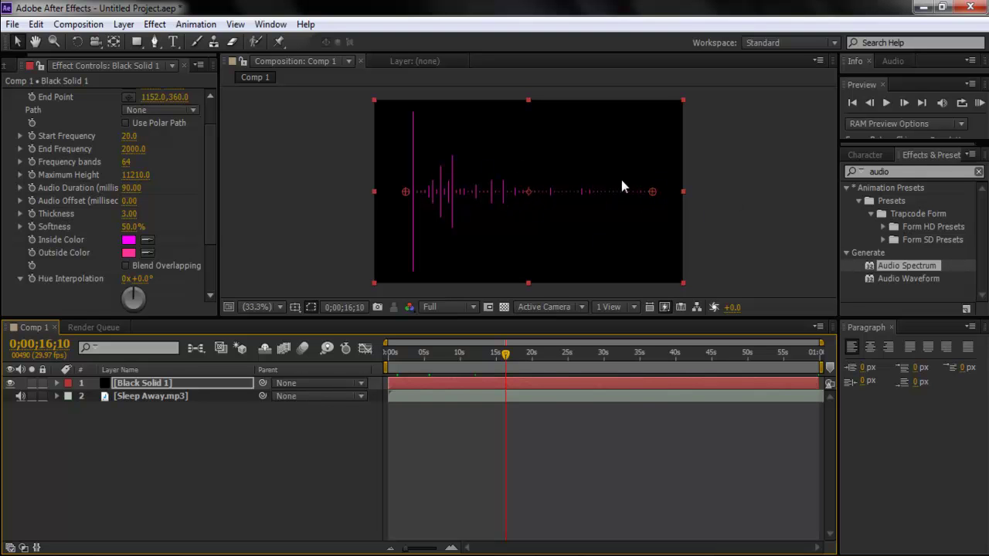
# Limit the upper end of the Start Frequency slider range to 500
pyautogui.click(21, 135)
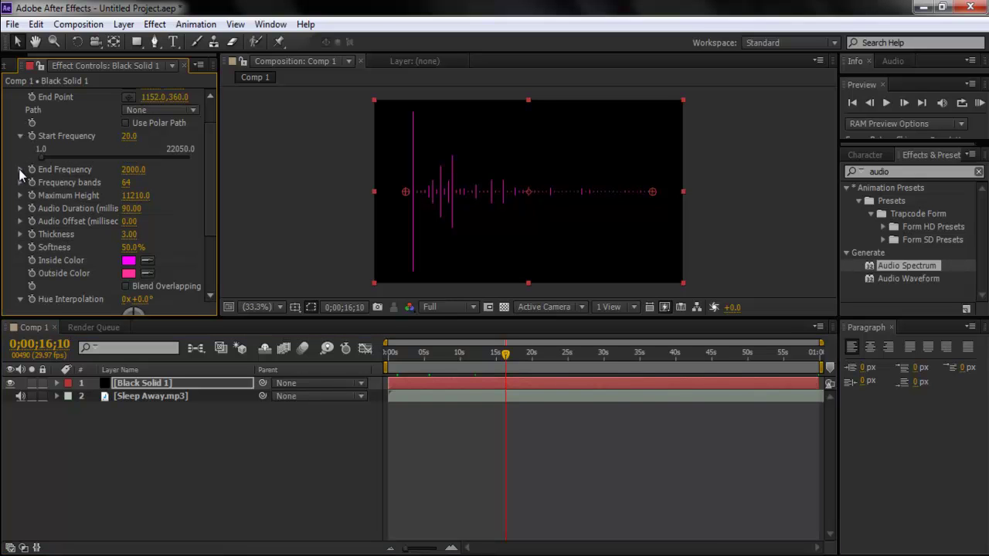
pyautogui.click(20, 169)
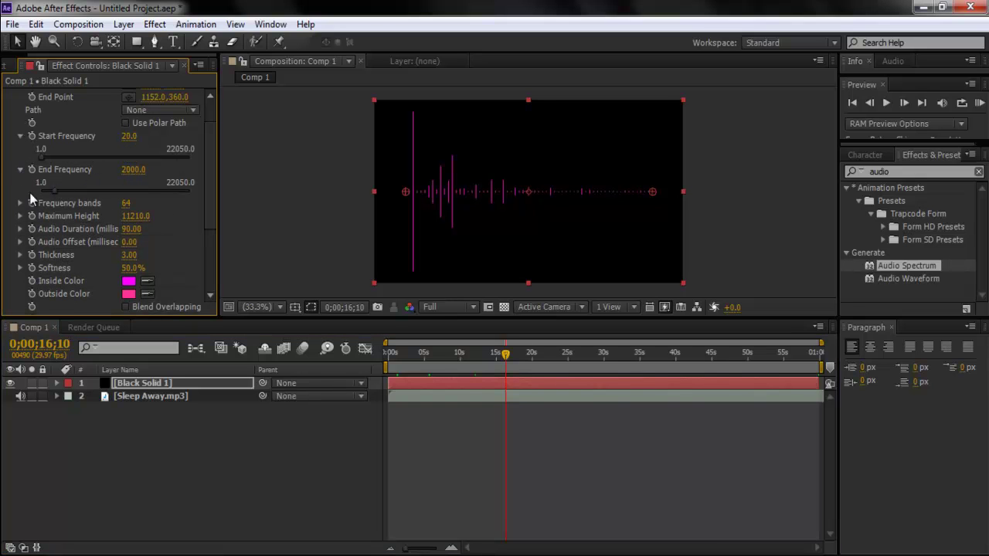
pyautogui.rightClick(43, 147)
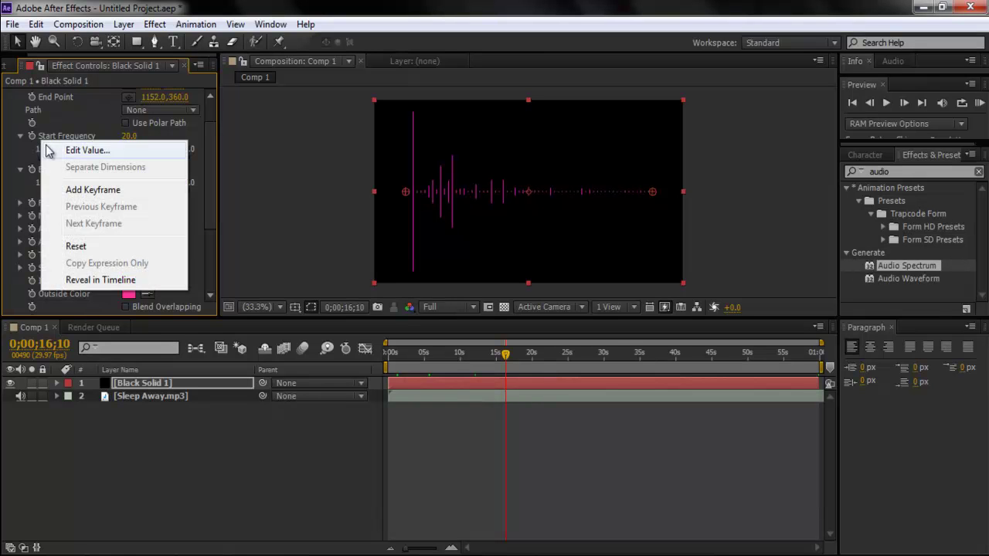
pyautogui.click(51, 147)
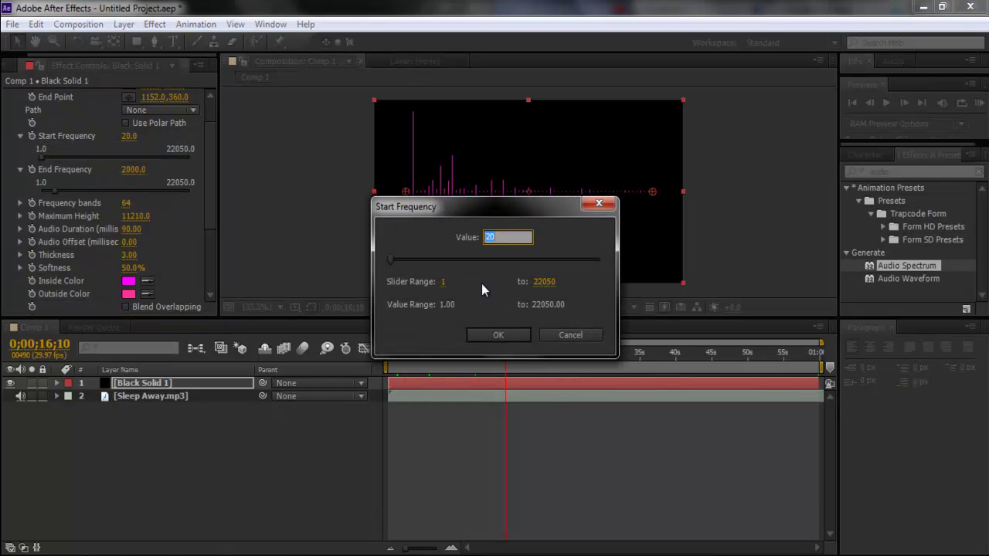
pyautogui.click(543, 282)
pyautogui.write('500')
pyautogui.click(519, 333)
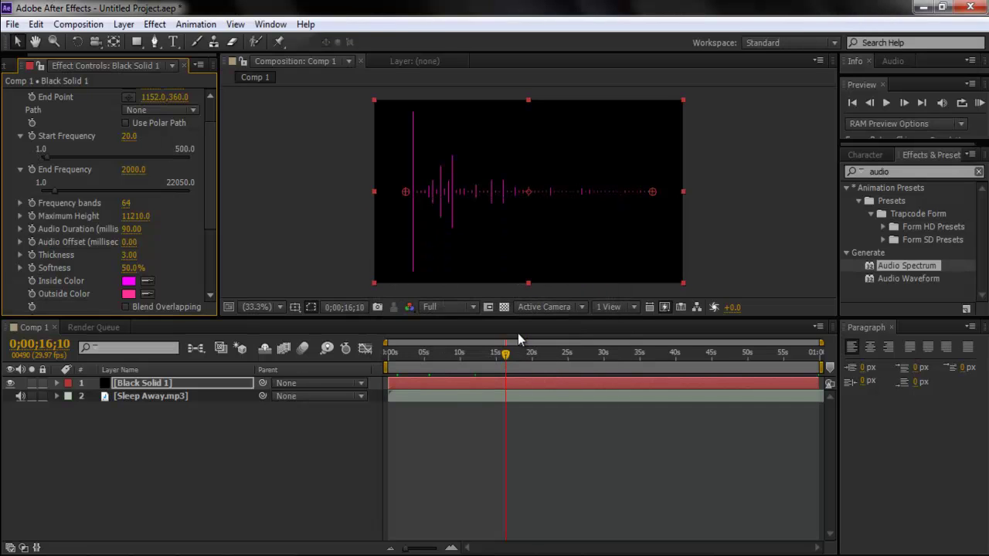
# Limit the End Frequency slider range to 1000, set End Frequency to 819.7, and collapse both frequency settings
pyautogui.rightClick(39, 173)
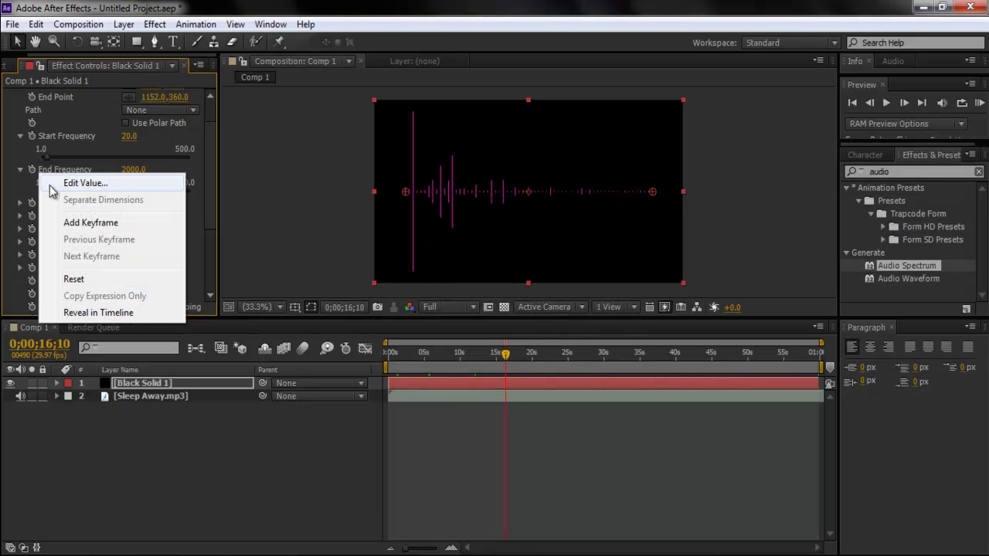
pyautogui.click(62, 184)
pyautogui.click(545, 283)
pyautogui.write('1000')
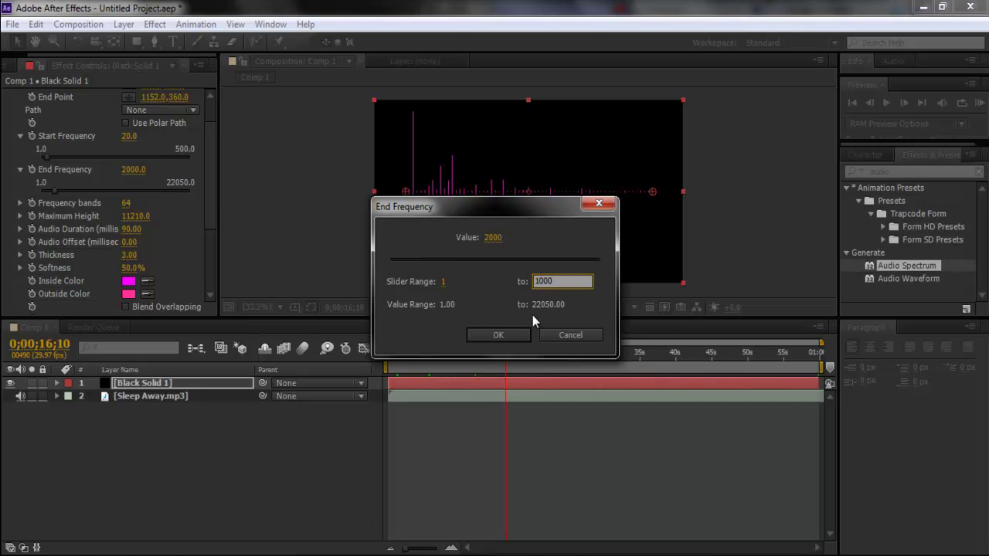
pyautogui.click(499, 330)
pyautogui.moveTo(193, 191); pyautogui.dragTo(162, 194)
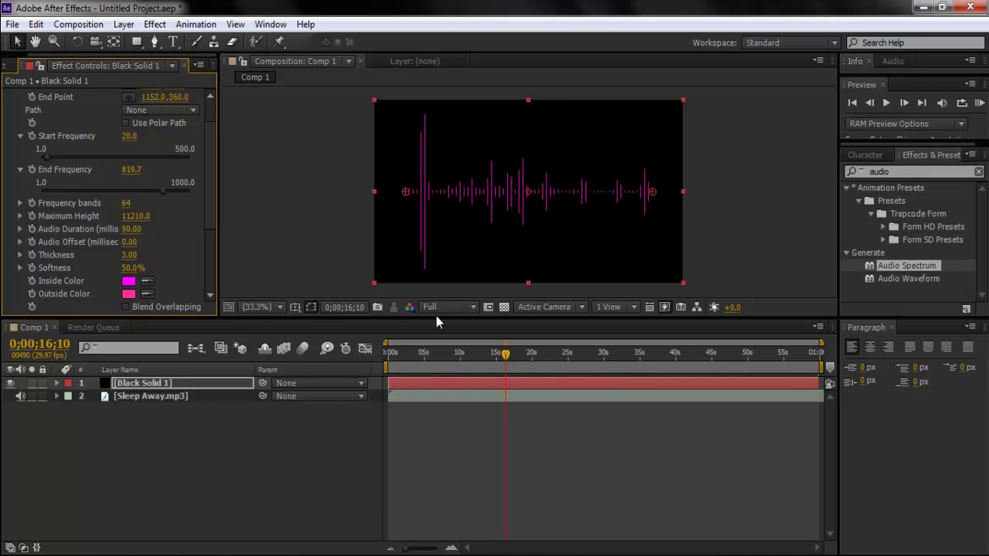
pyautogui.click(21, 135)
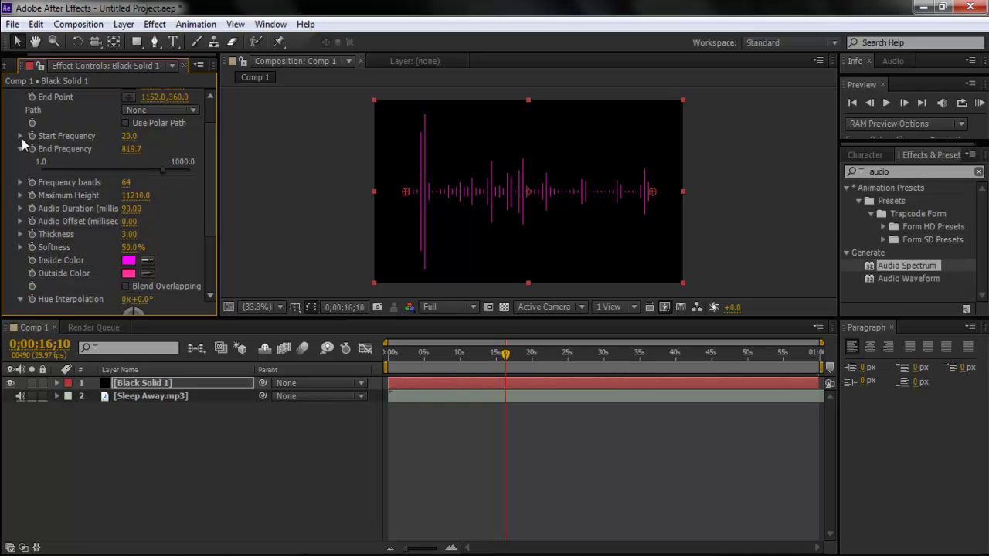
pyautogui.click(21, 149)
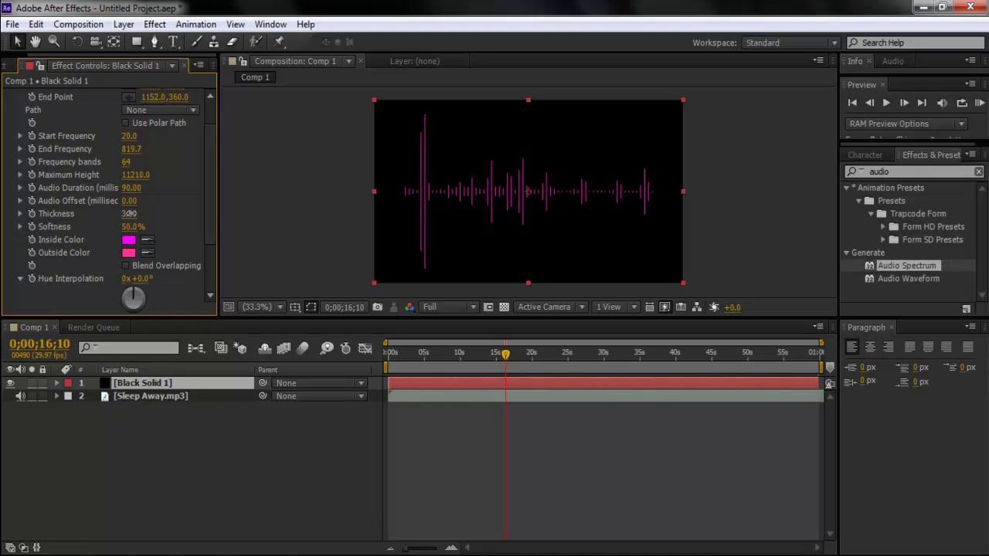
# Set the spectrum's Thickness to 7.70, then try a different Softness and undo that change
pyautogui.moveTo(129, 213); pyautogui.dragTo(182, 219)
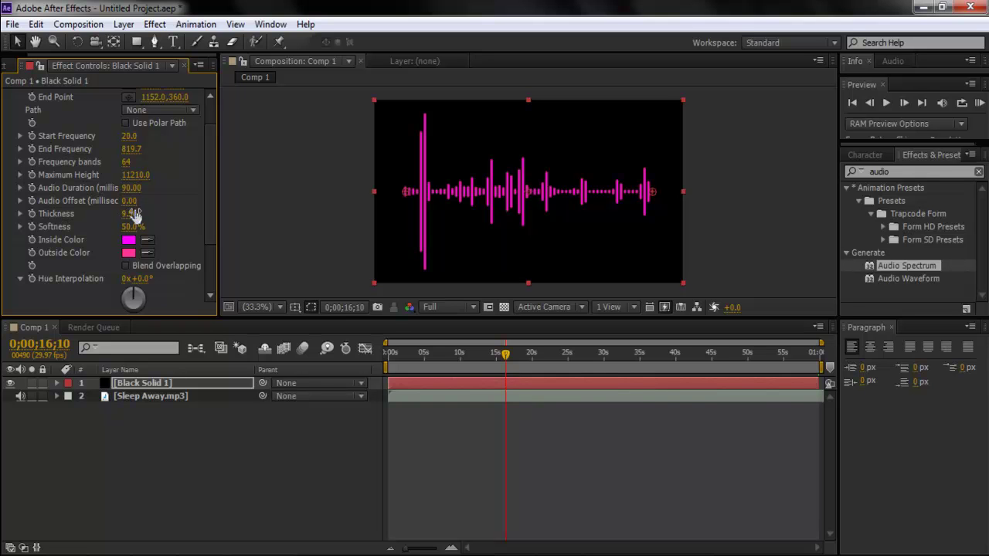
pyautogui.moveTo(129, 214); pyautogui.dragTo(152, 211)
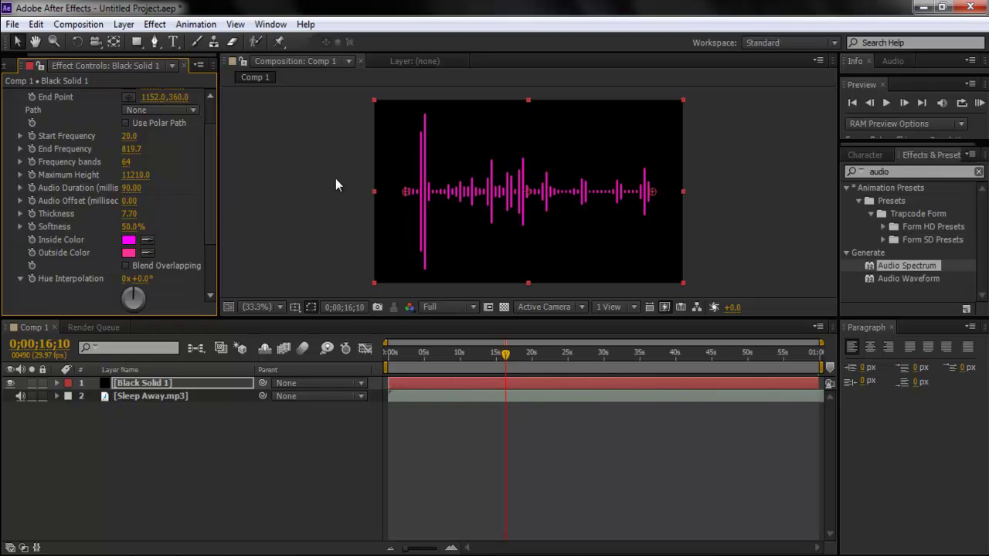
pyautogui.moveTo(143, 232); pyautogui.dragTo(179, 235)
pyautogui.hotkey('ctrl', 'z')
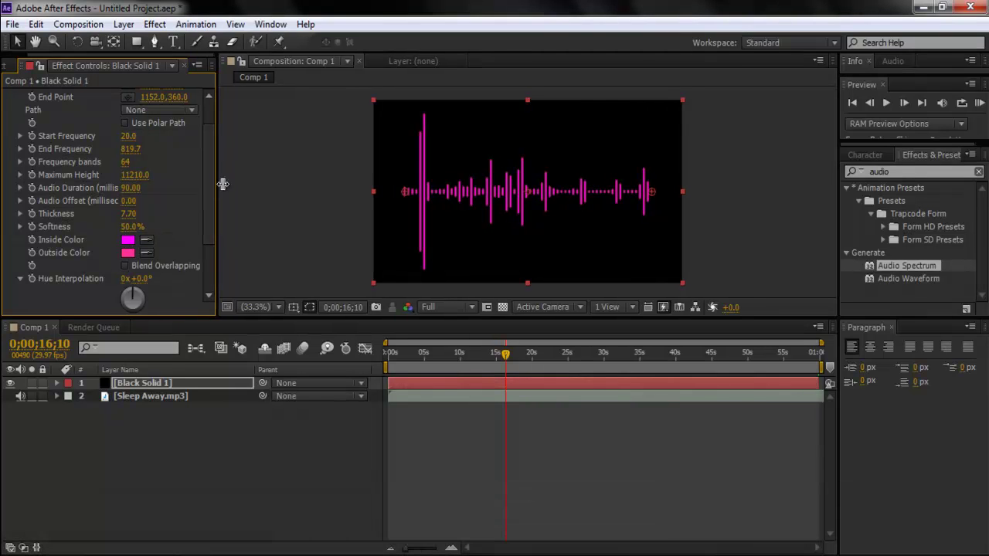
# Widen the effect controls, move to 0;00;03;07, and set the spectrum's Hue Interpolation to 0x+38.0°
pyautogui.moveTo(219, 183); pyautogui.dragTo(248, 180)
pyautogui.scroll(-1, 243, 176)
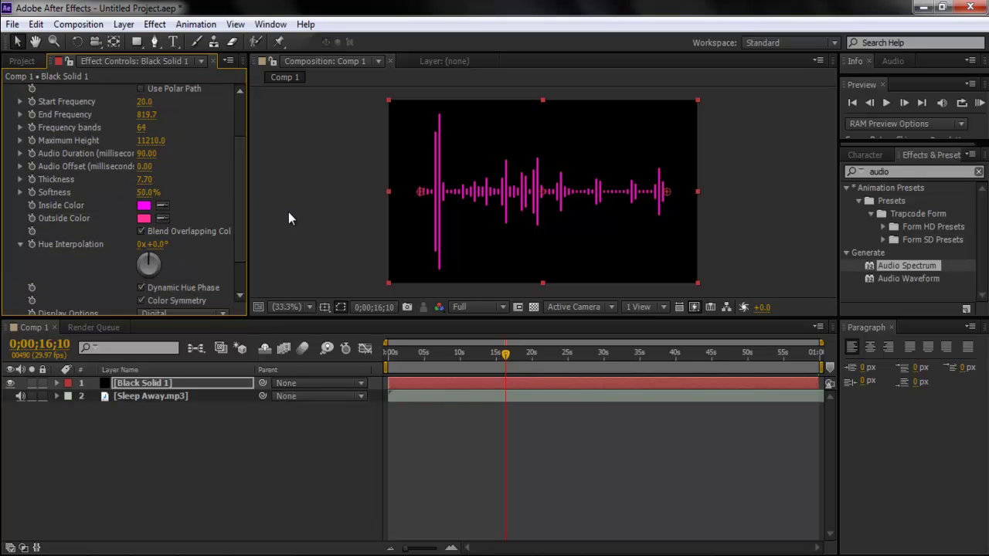
pyautogui.moveTo(467, 352); pyautogui.dragTo(411, 363)
pyautogui.moveTo(149, 263)
pyautogui.mouseDown()
pyautogui.moveTo(160, 268)
pyautogui.moveTo(151, 265)
pyautogui.mouseUp()
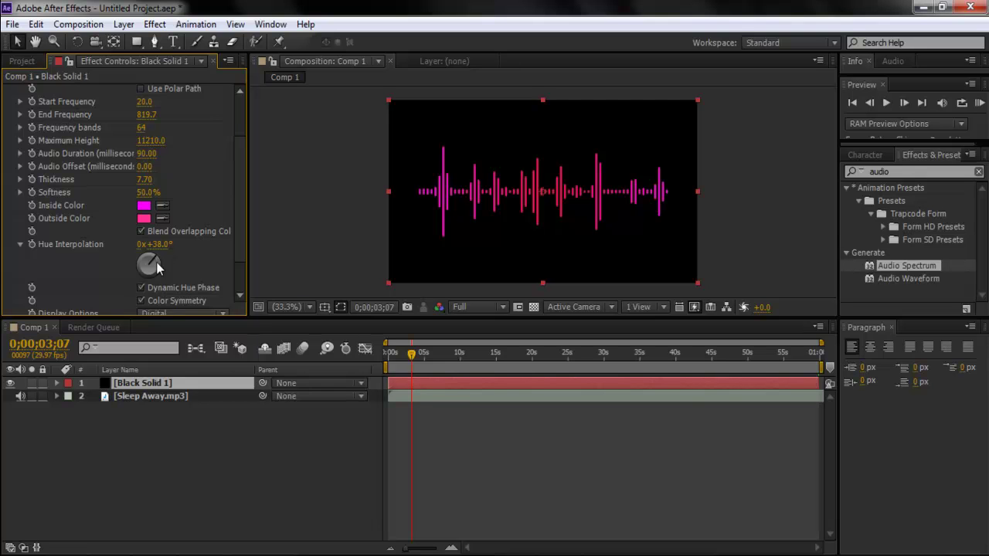
# Set the spectrum's Hue Interpolation to 0x+300.0° and move the current time to 0;00;00;06
pyautogui.click(157, 244)
pyautogui.write('300')
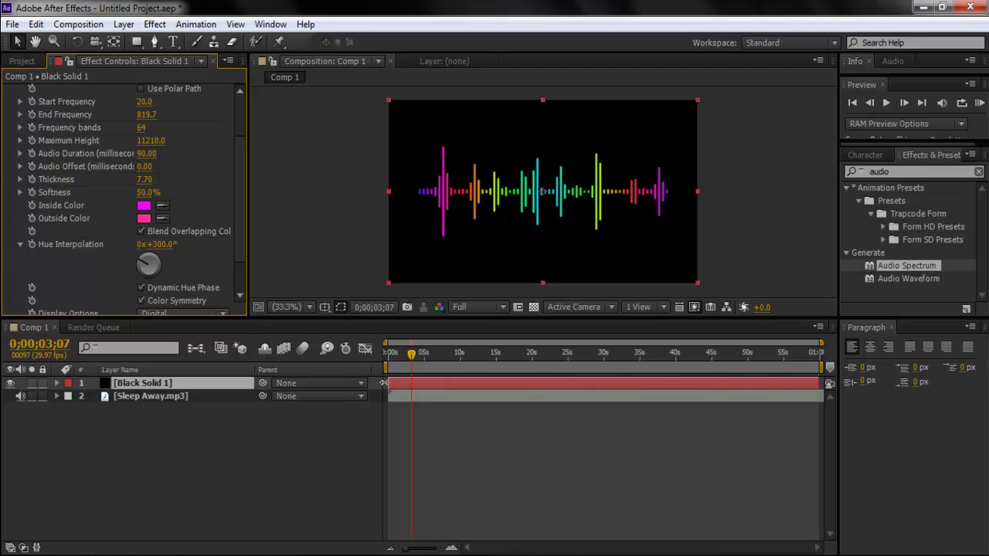
pyautogui.moveTo(413, 355); pyautogui.dragTo(392, 356)
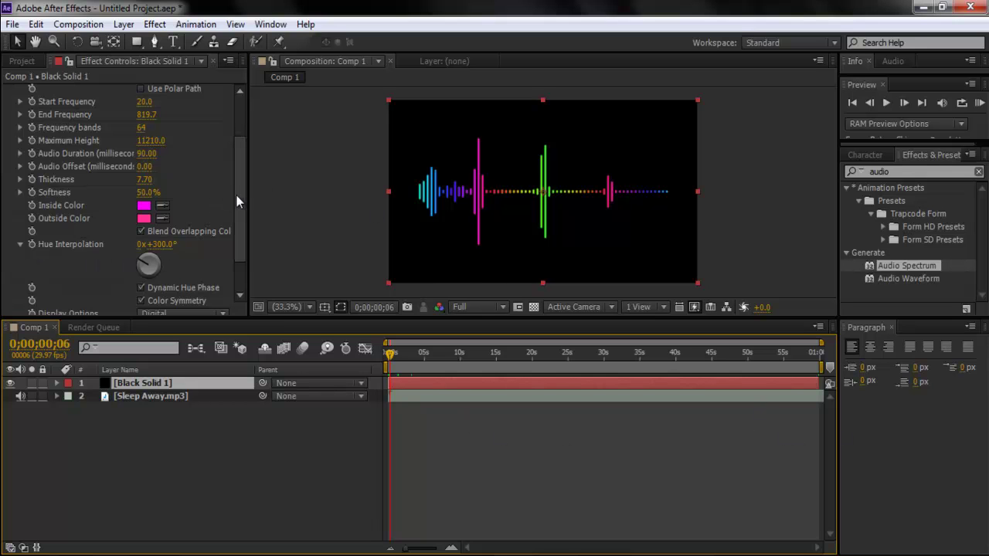
# Change the spectrum's Side Options to Side B
pyautogui.scroll(-2, 246, 259)
pyautogui.scroll(-1, 246, 253)
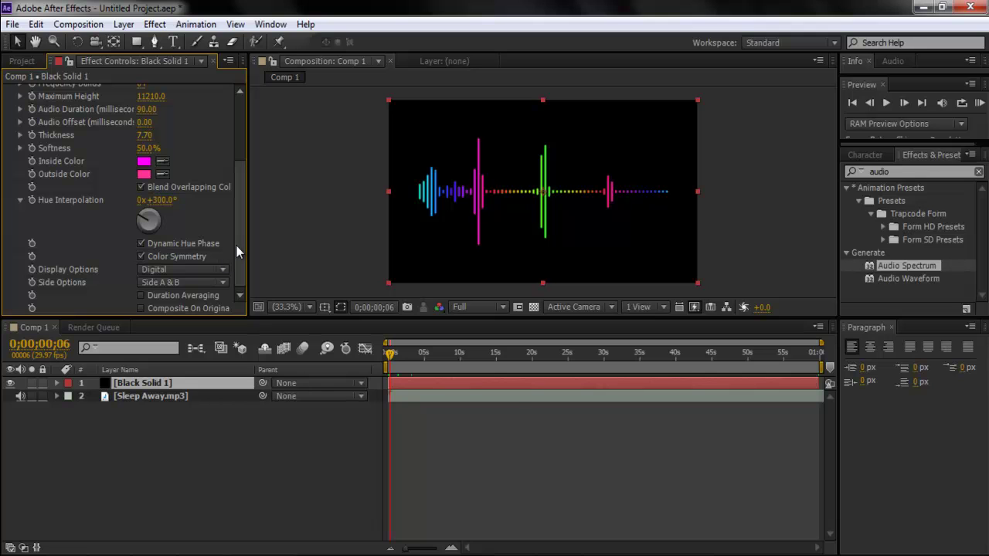
pyautogui.click(206, 282)
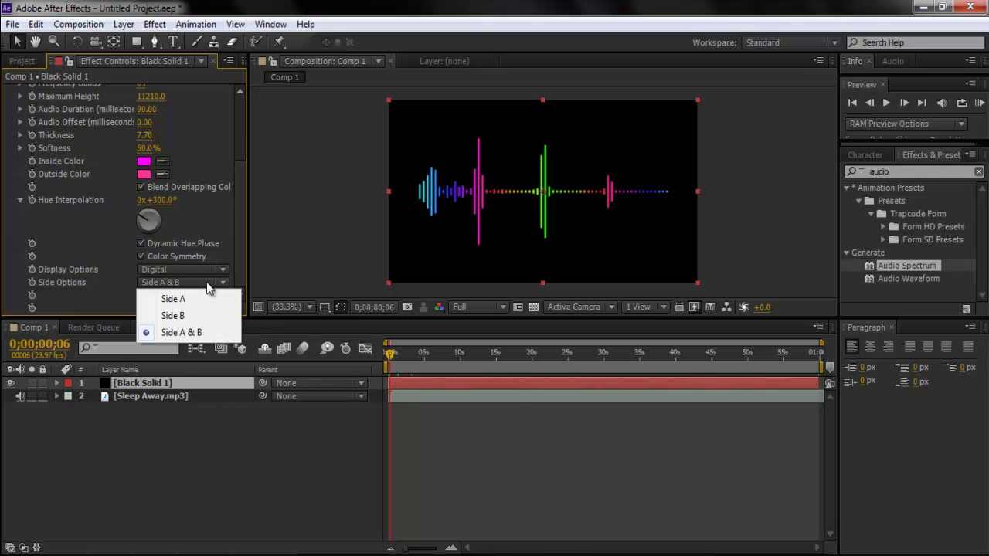
pyautogui.click(279, 239)
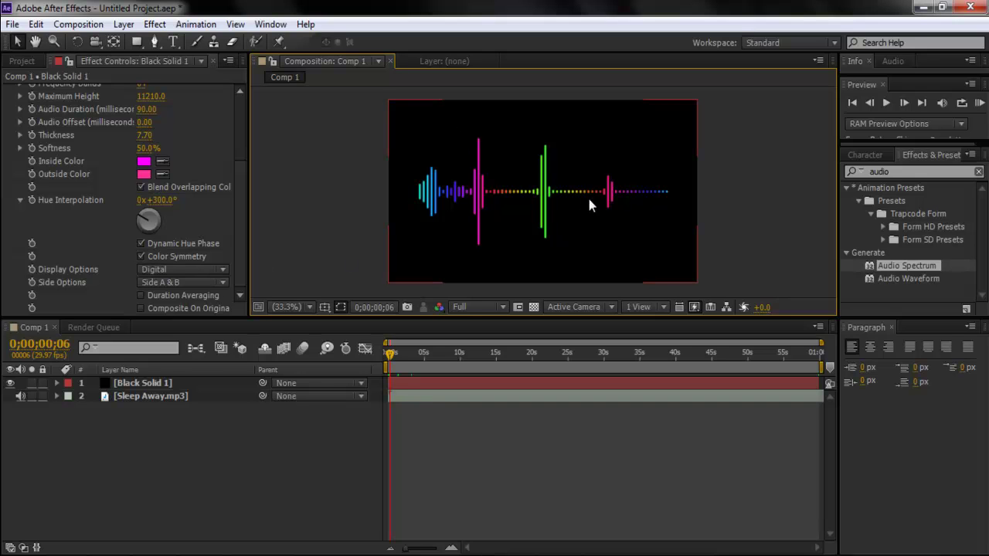
pyautogui.click(174, 286)
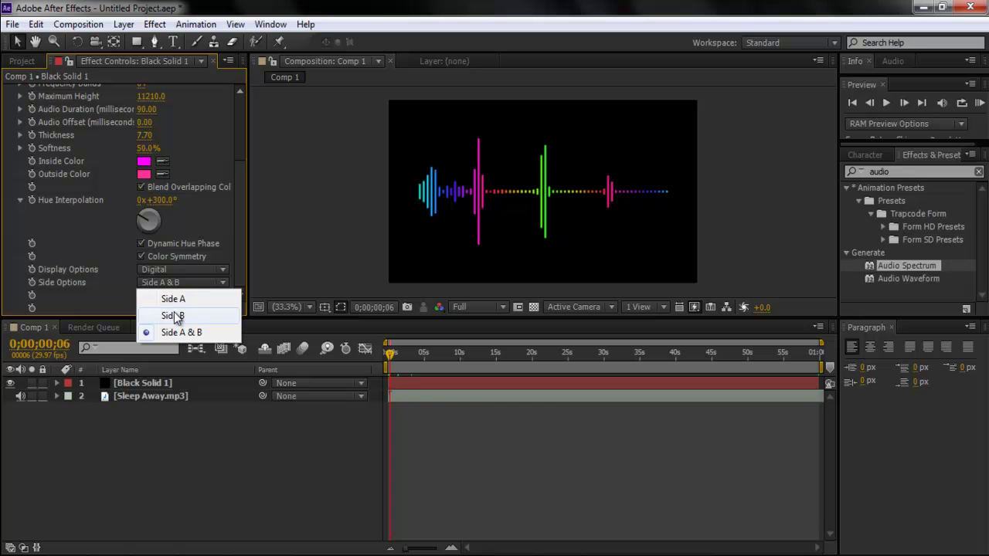
pyautogui.click(175, 317)
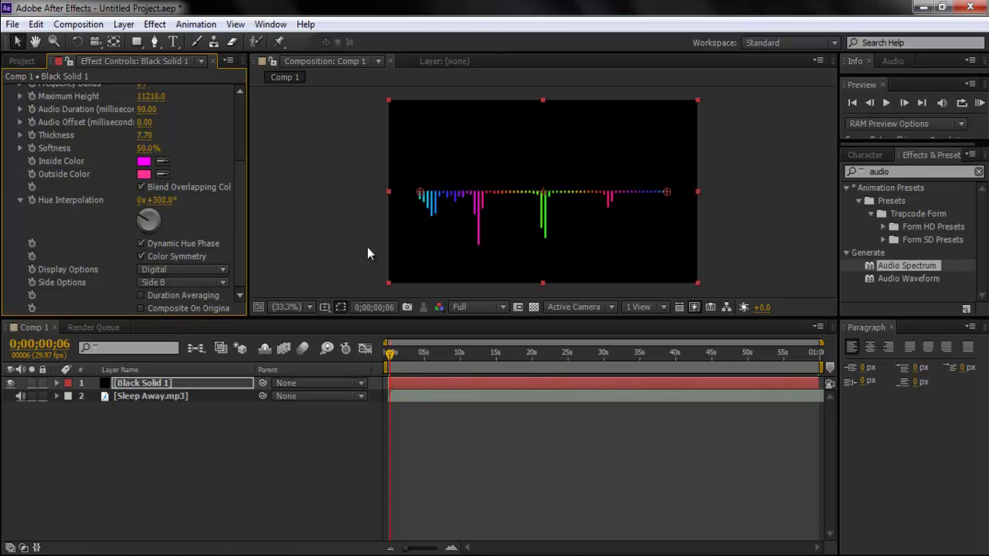
# Add a text layer reading "ci productiones" above the spectrum and select all of its text
pyautogui.click(154, 478)
pyautogui.hotkey('ctrl', 't')
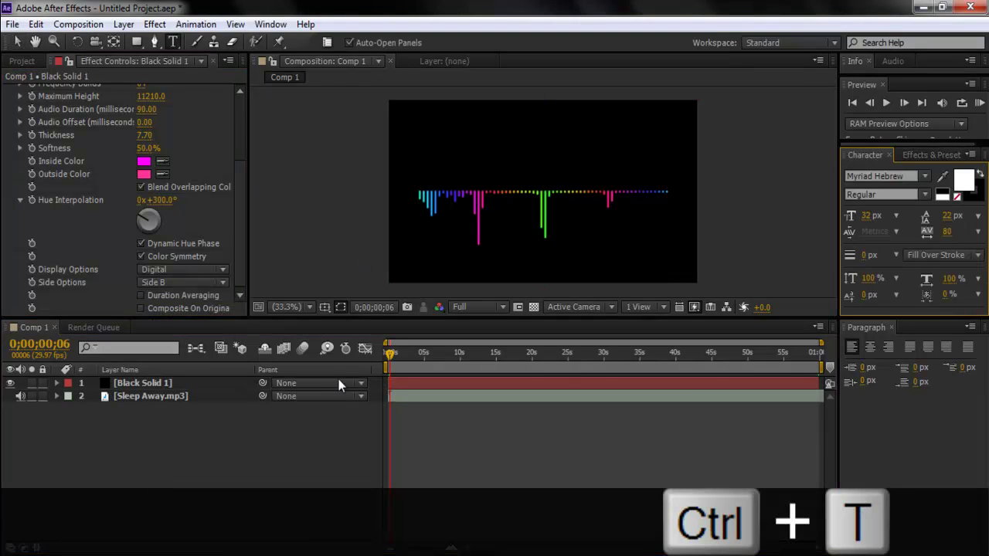
pyautogui.click(501, 168)
pyautogui.write('ci produ')
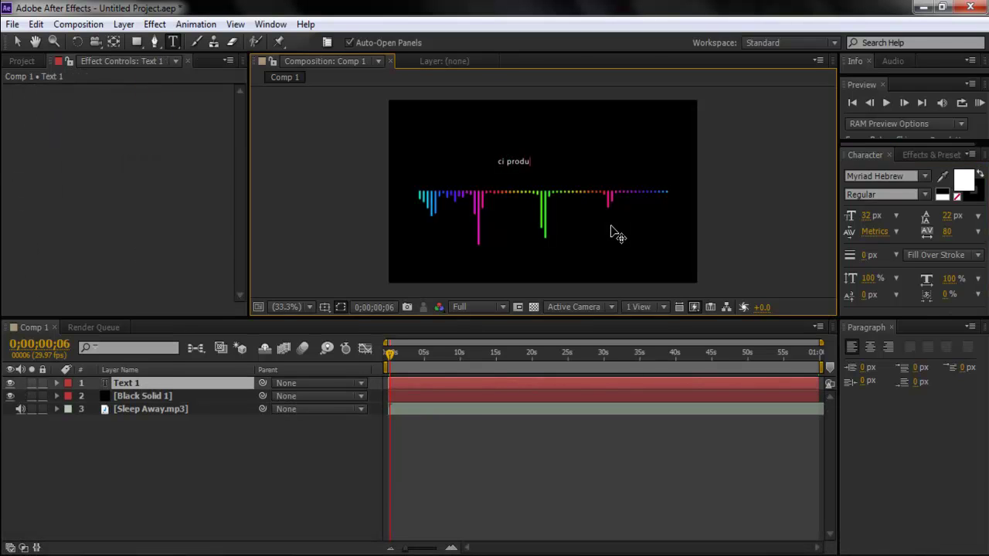
pyautogui.write('ctiones')
pyautogui.hotkey('ctrl', 'a')
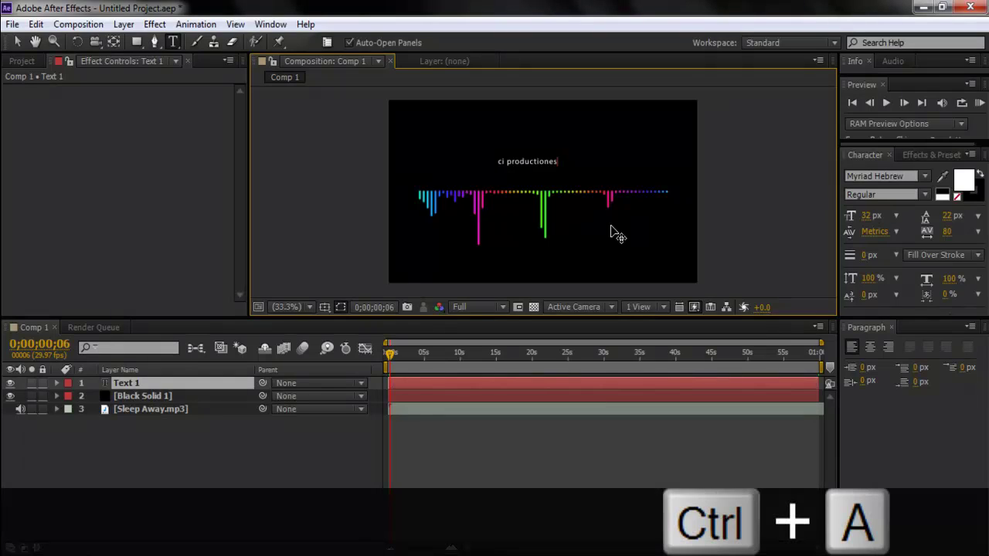
# Enlarge the text to 134 px and position it directly above the spectrum's bars
pyautogui.moveTo(868, 216); pyautogui.dragTo(959, 221)
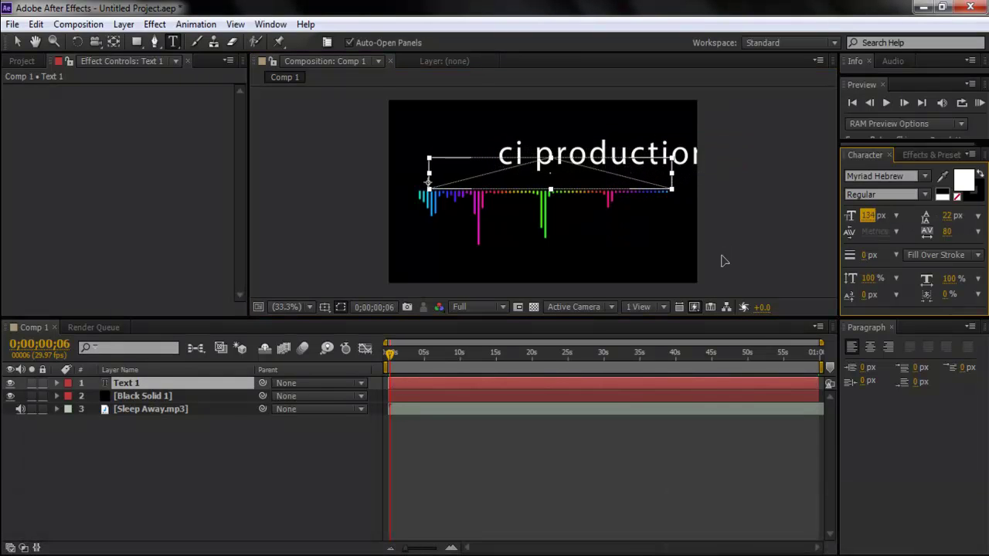
pyautogui.press('KP_Enter')
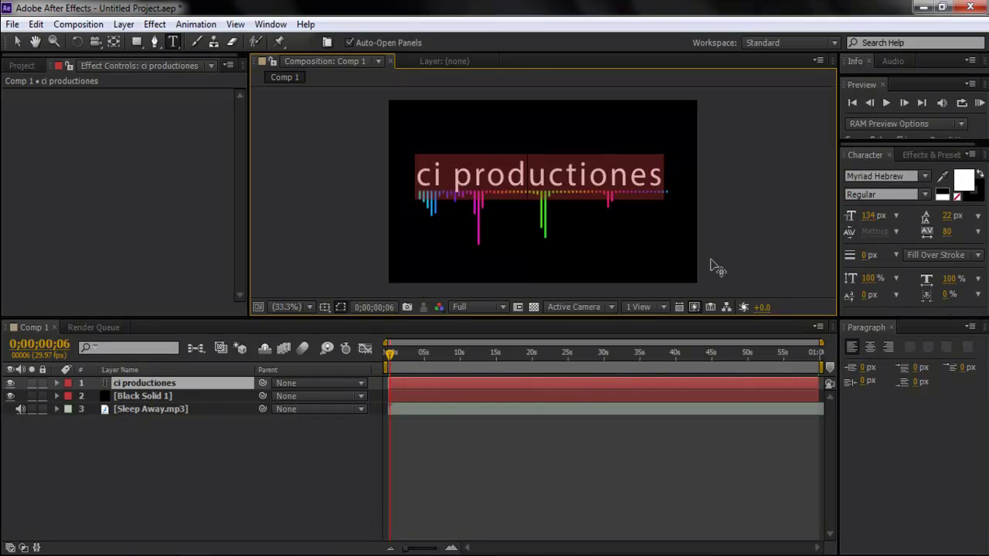
pyautogui.click(210, 473)
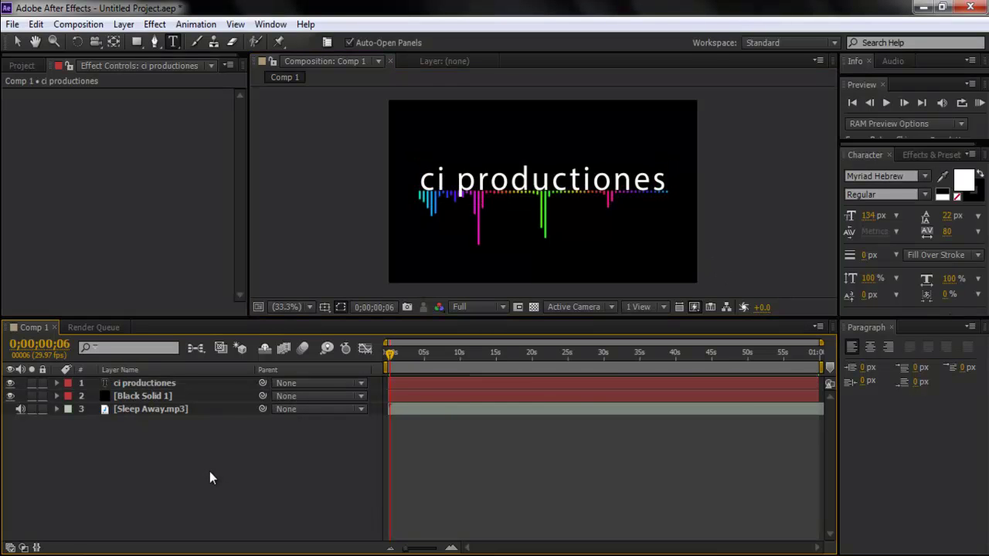
# Delete the "ci productiones" text layer
pyautogui.click(135, 395)
pyautogui.click(135, 389)
pyautogui.press('Delete')
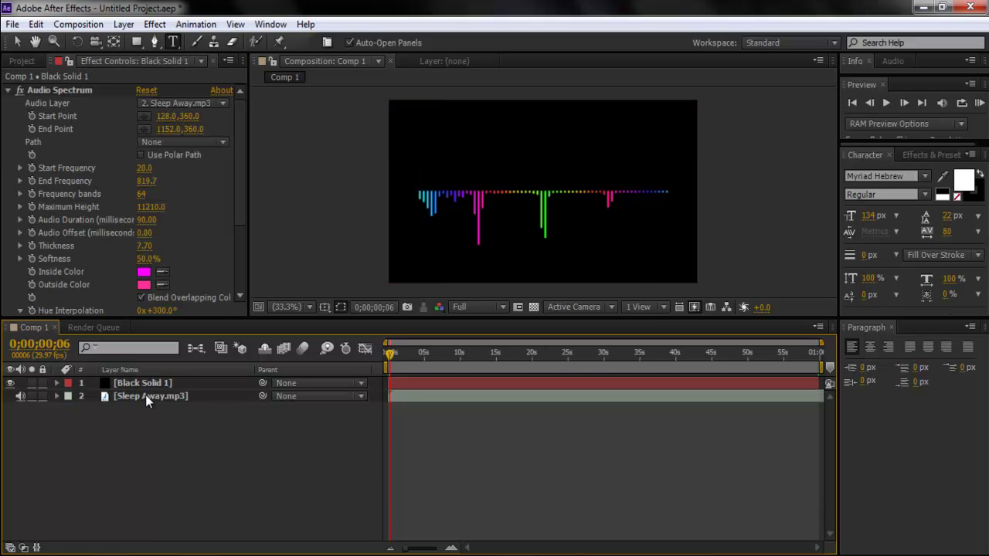
# Restore the Black Solid 1 spectrum's Side Options to Side A & B and move the current time to 0;00;03;16
pyautogui.click(146, 395)
pyautogui.click(146, 383)
pyautogui.moveTo(248, 230); pyautogui.dragTo(255, 272)
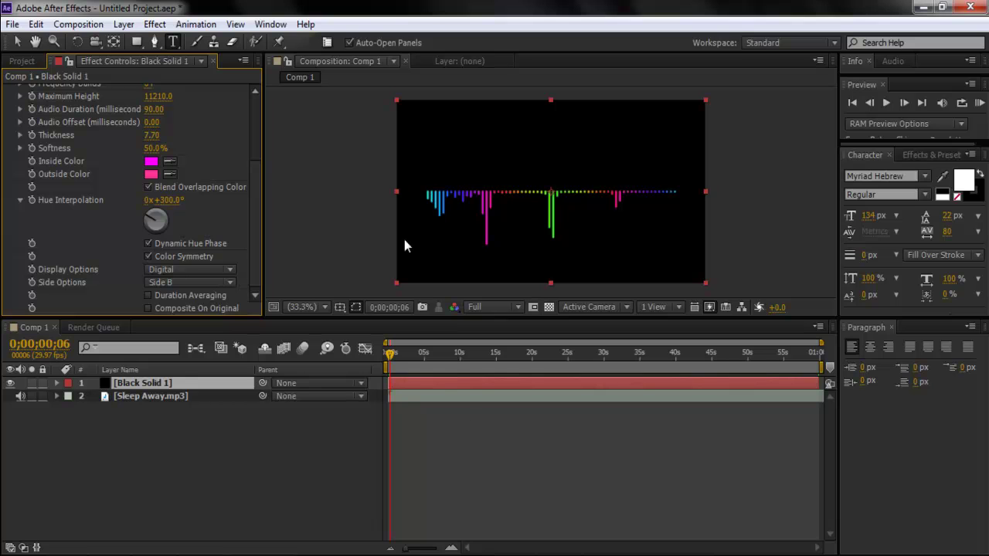
pyautogui.press('v')
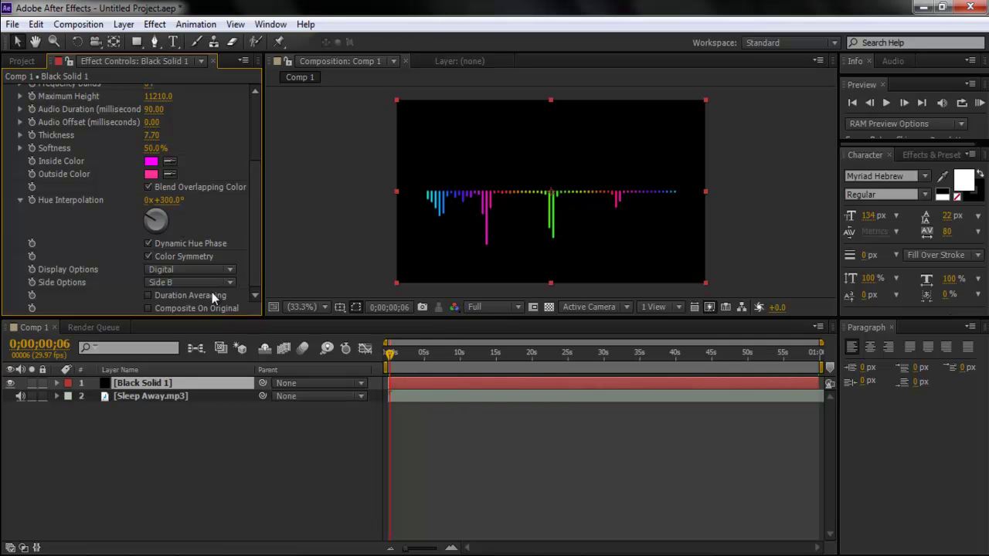
pyautogui.click(195, 278)
pyautogui.click(195, 317)
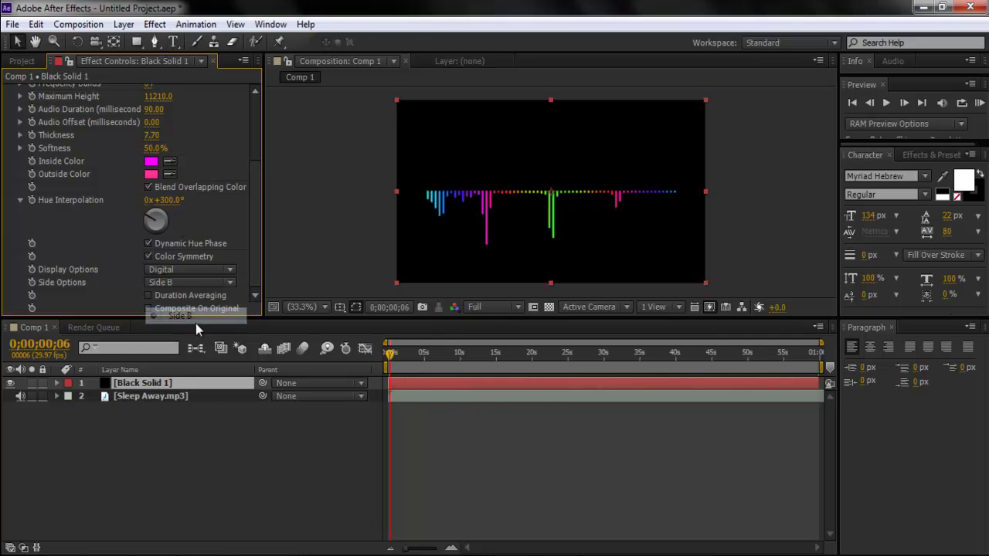
pyautogui.click(194, 281)
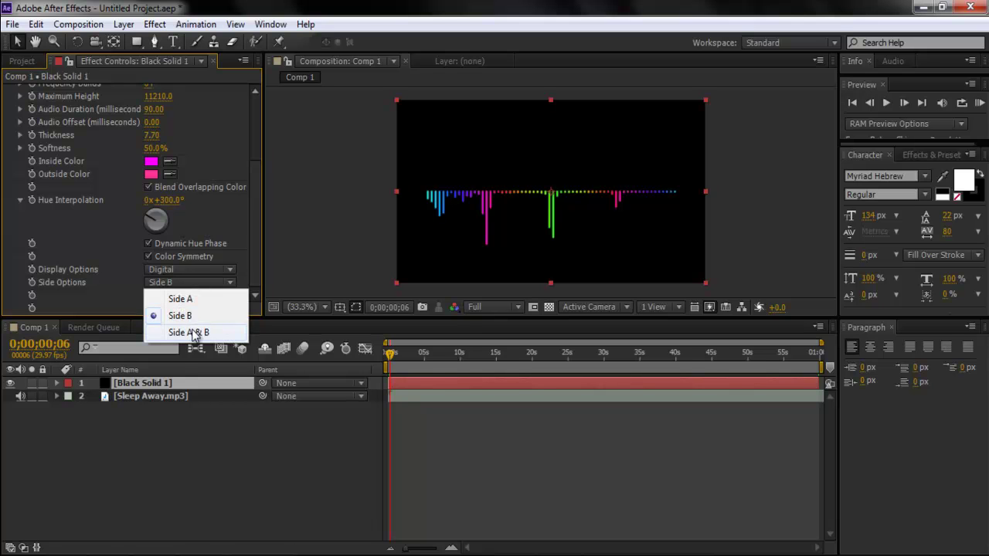
pyautogui.click(194, 333)
pyautogui.click(413, 357)
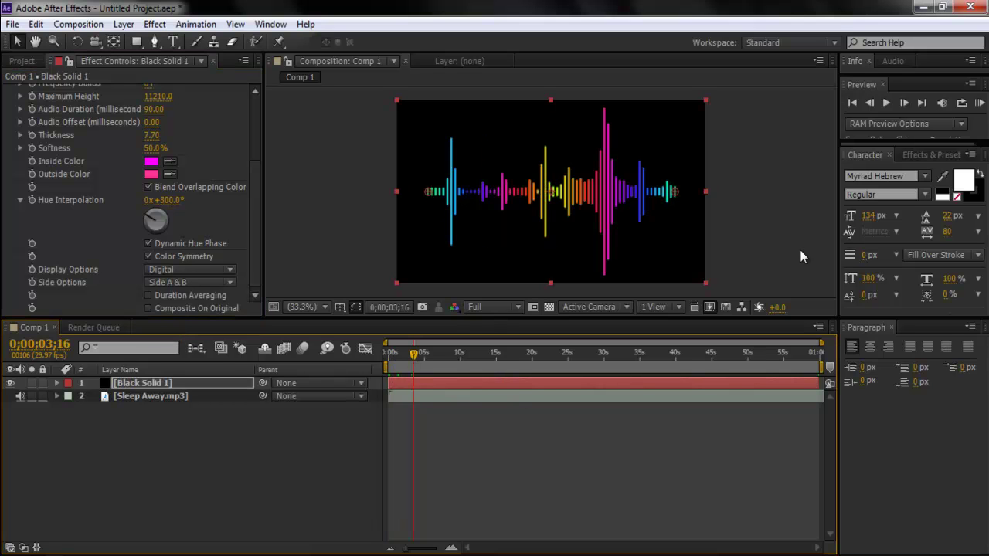
# Try the Analog lines and Analog dots Display Options on the spectrum, then restore Digital
pyautogui.click(920, 151)
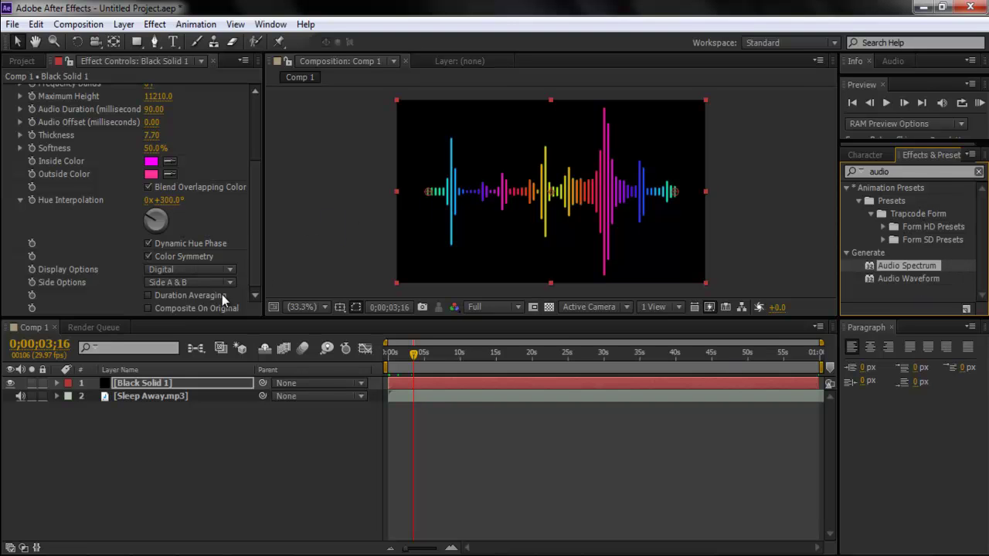
pyautogui.click(199, 271)
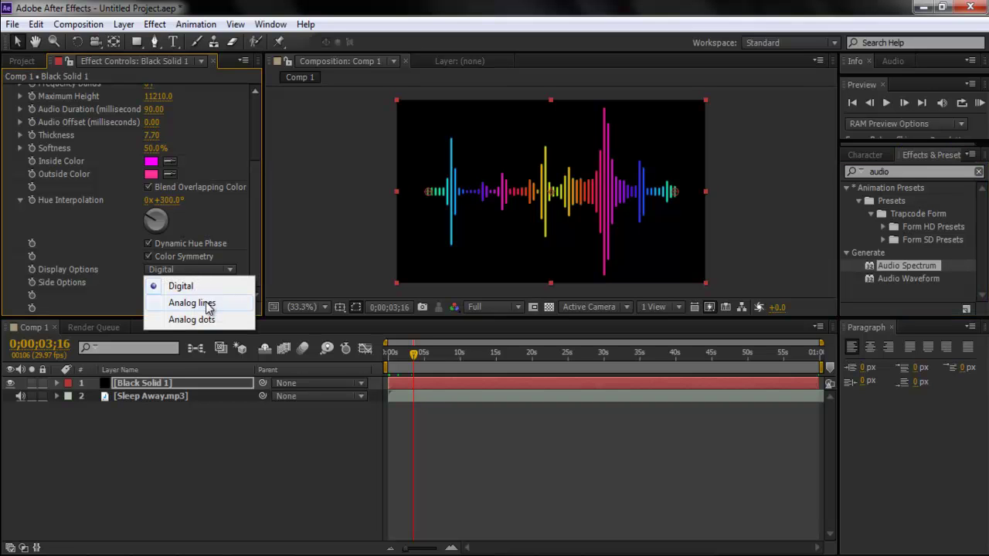
pyautogui.click(206, 303)
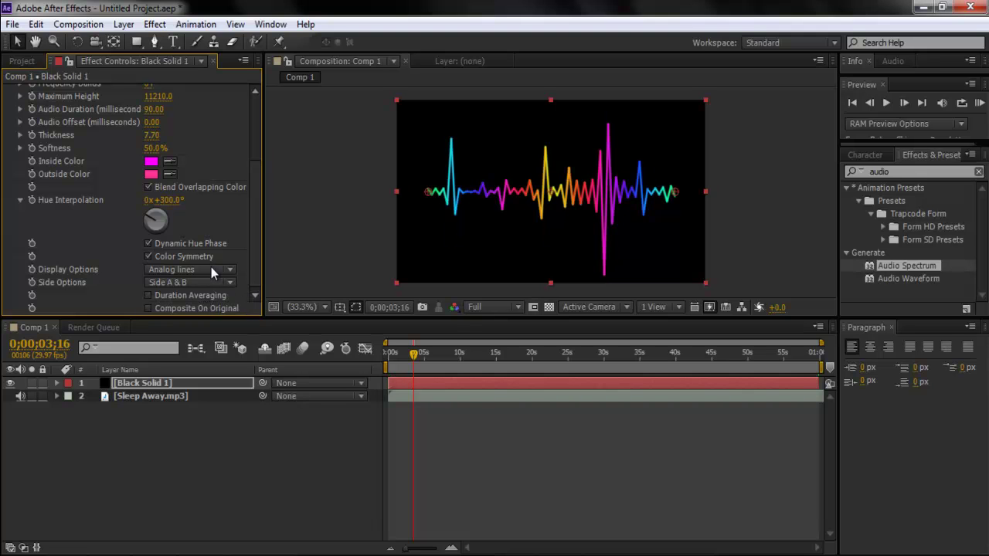
pyautogui.click(211, 270)
pyautogui.click(202, 323)
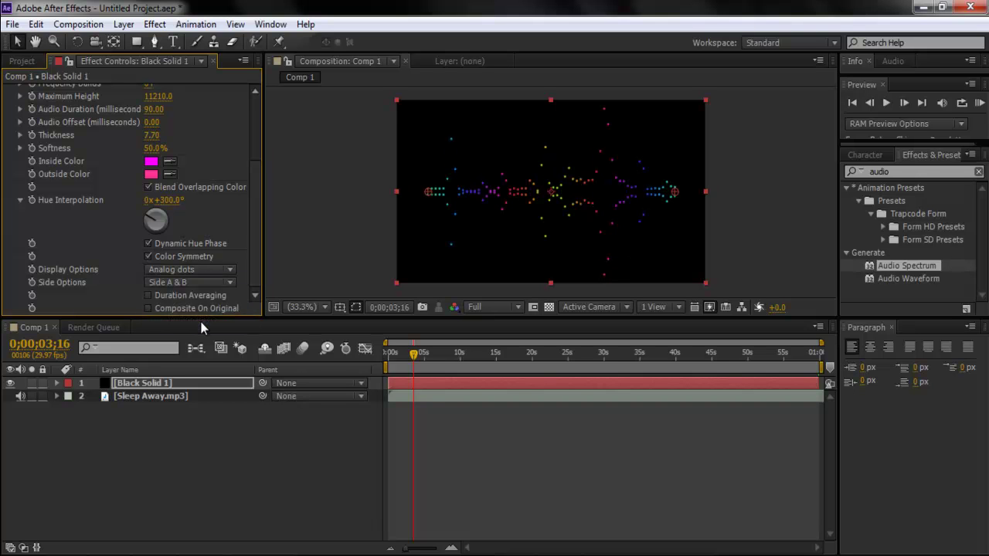
pyautogui.click(201, 272)
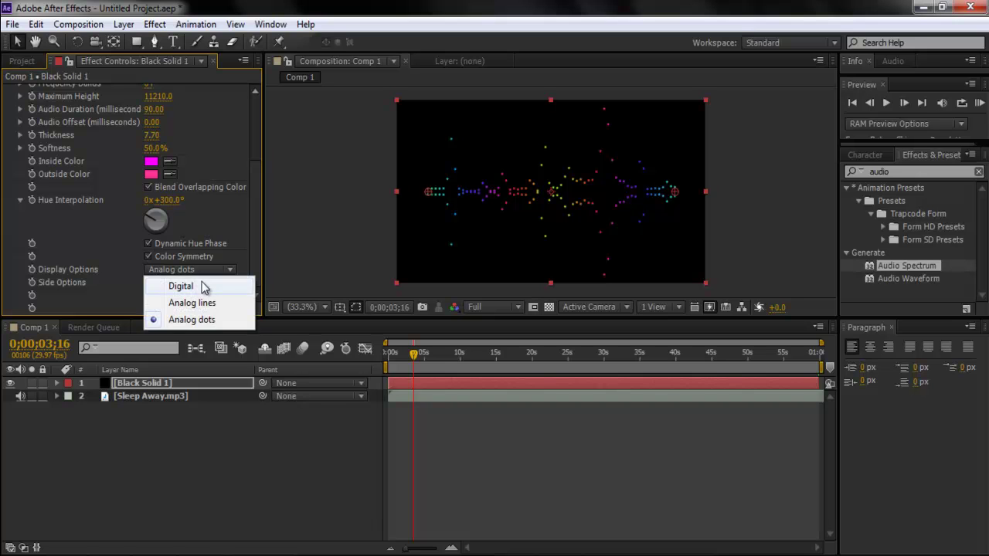
pyautogui.click(201, 282)
pyautogui.click(343, 226)
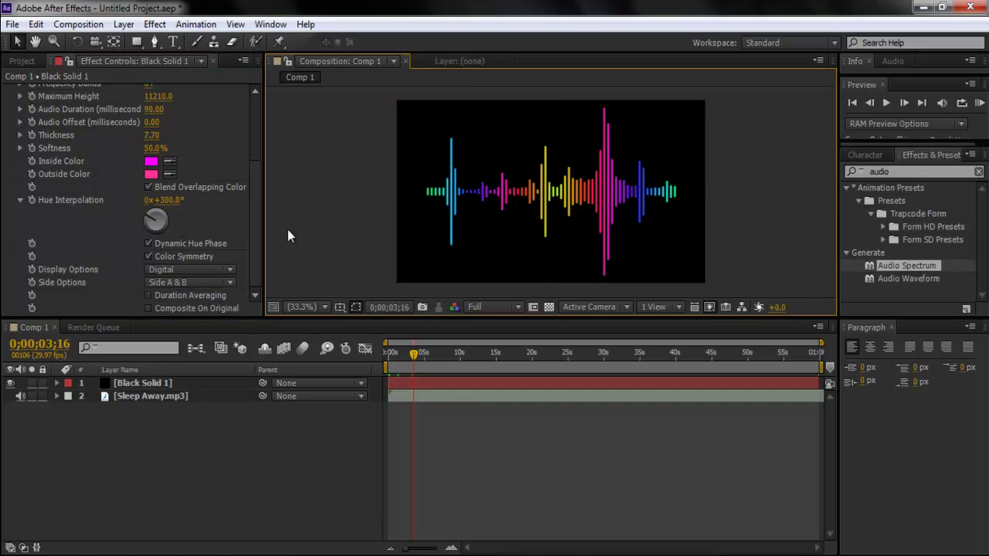
# Try Duration Averaging on the spectrum while moving the current time to 0;00;05;10, then disable it
pyautogui.click(150, 295)
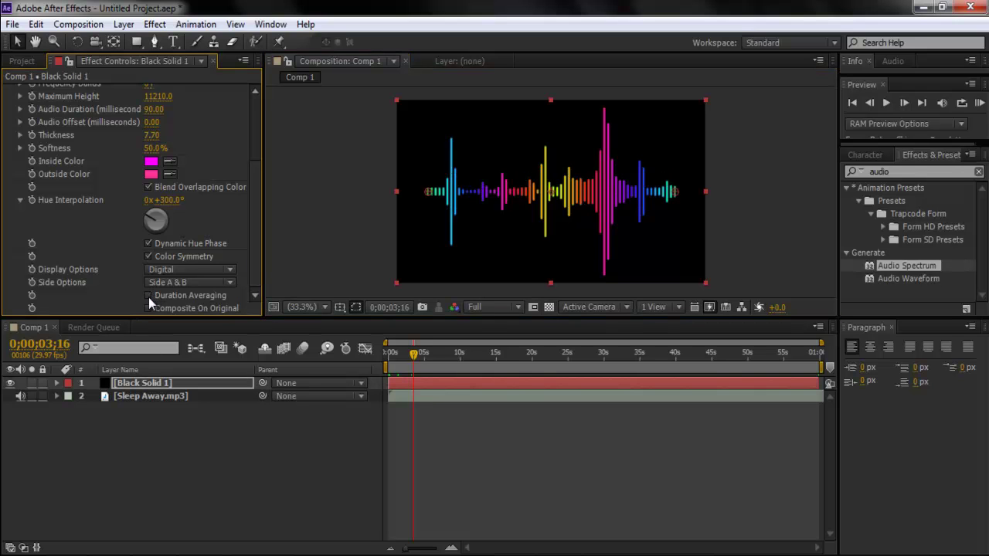
pyautogui.moveTo(412, 355)
pyautogui.mouseDown()
pyautogui.moveTo(453, 360)
pyautogui.moveTo(427, 360)
pyautogui.mouseUp()
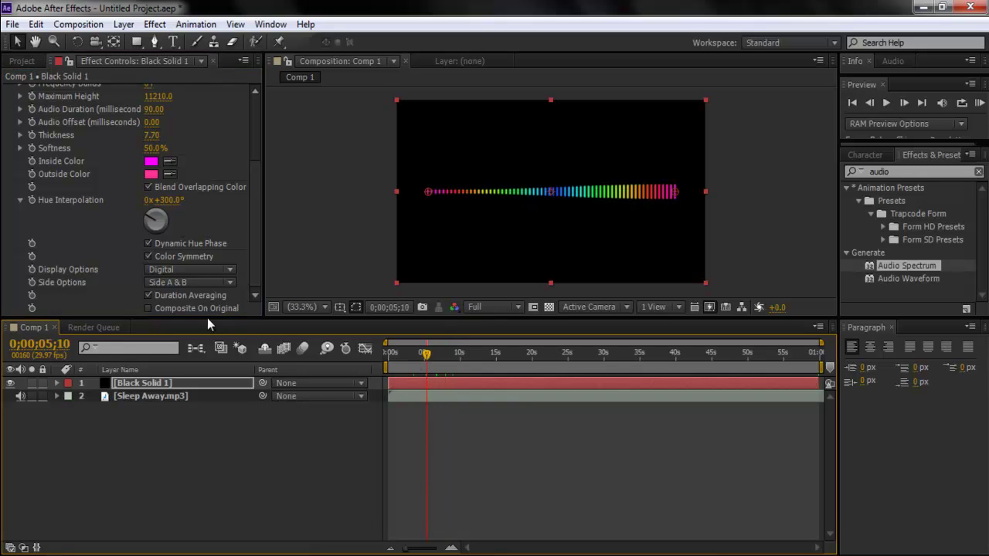
pyautogui.click(149, 296)
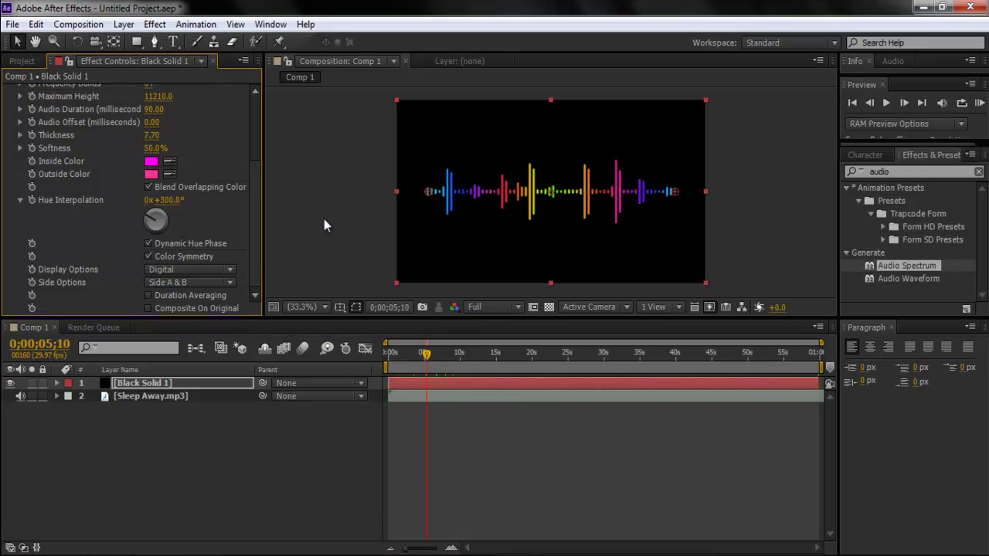
pyautogui.moveTo(254, 250); pyautogui.dragTo(267, 163)
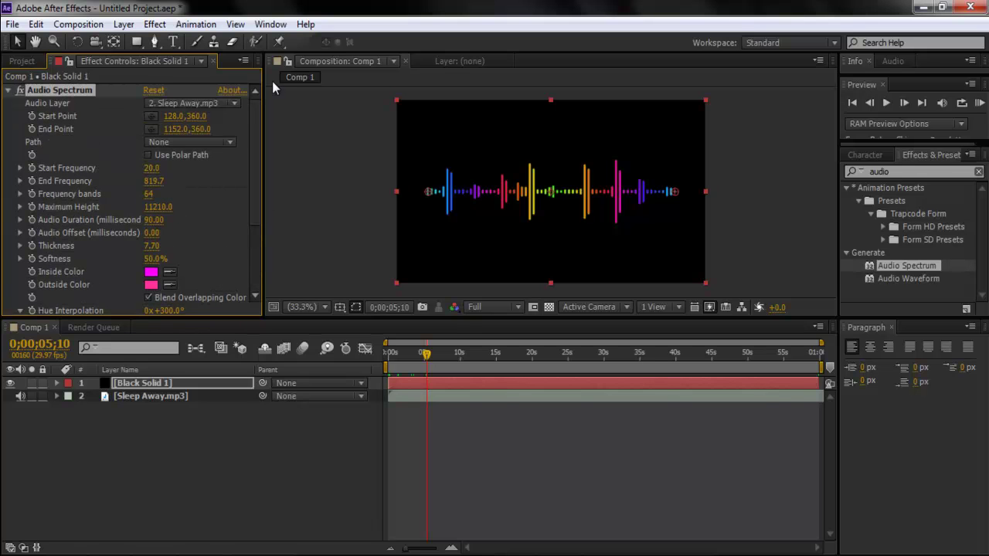